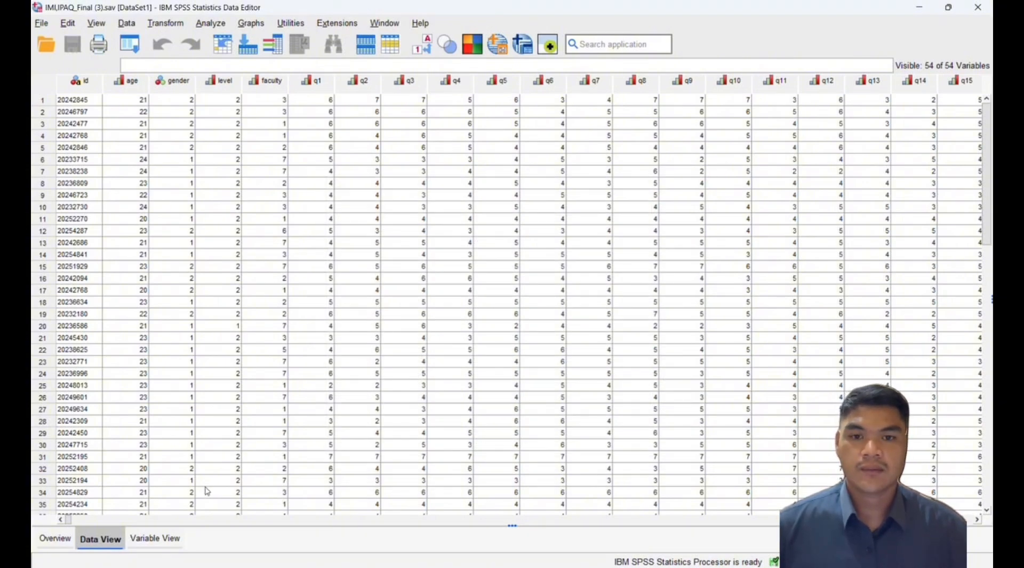
# - Show the variable definitions and examine the value labels assigned to the gender variable
pyautogui.click(172, 543)
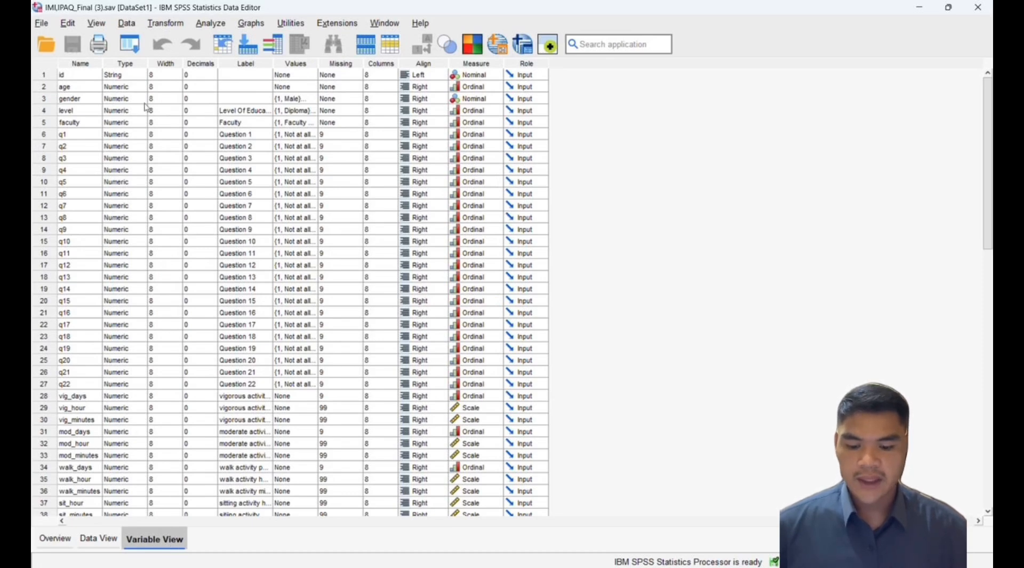
pyautogui.click(294, 97)
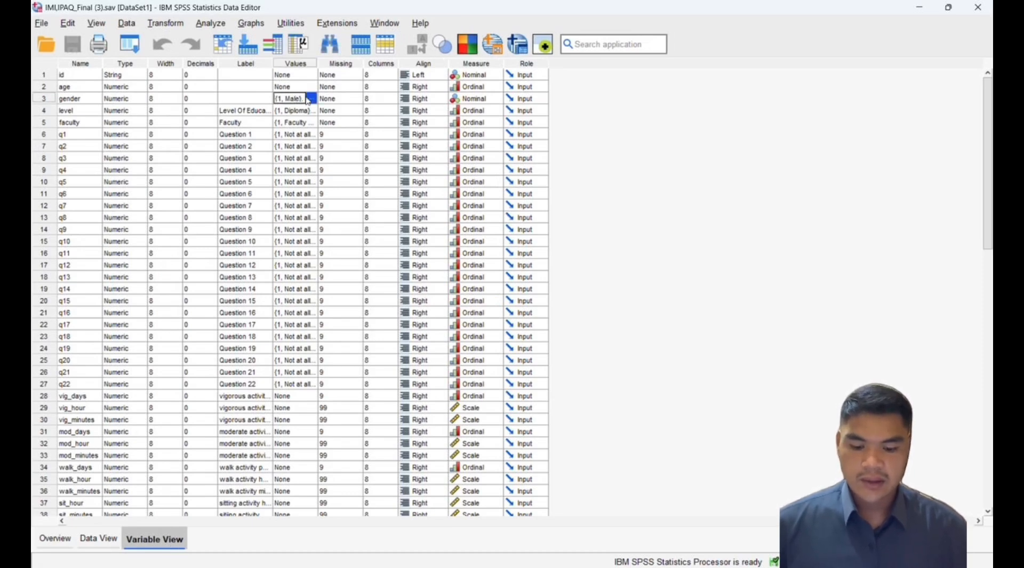
pyautogui.click(309, 99)
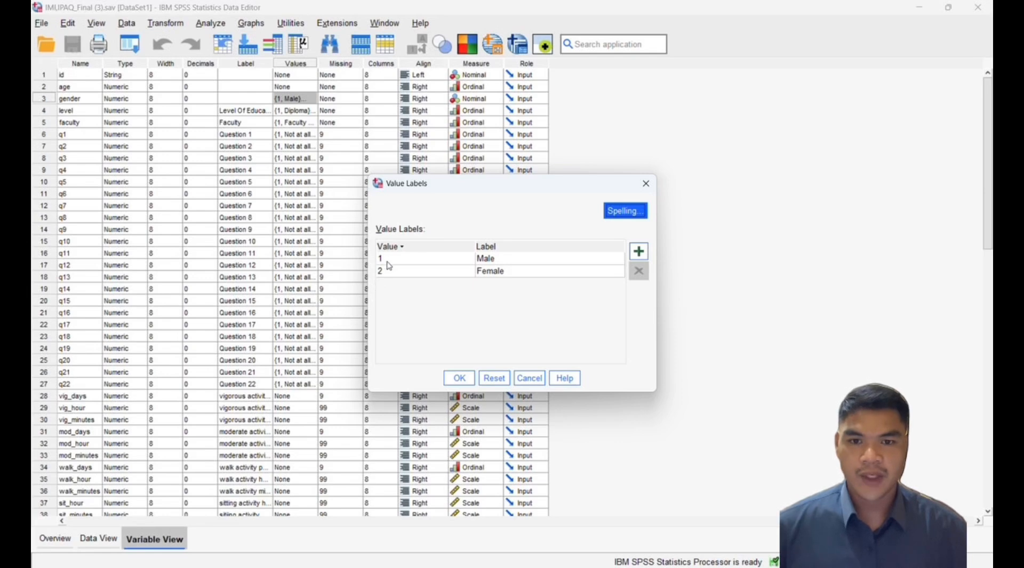
pyautogui.click(507, 276)
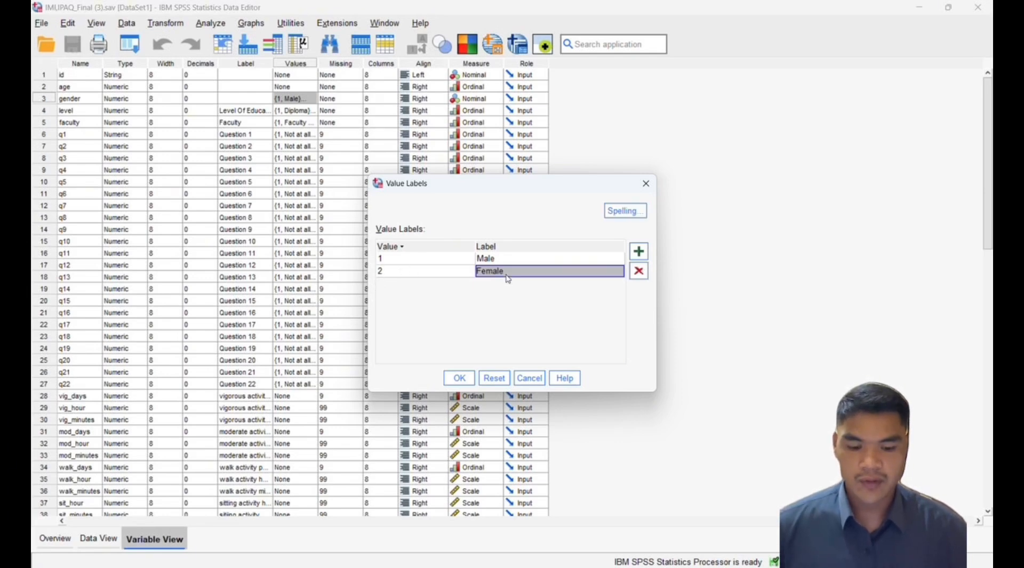
pyautogui.click(459, 378)
# - Examine the value labels assigned to the level of education variable
pyautogui.click(282, 111)
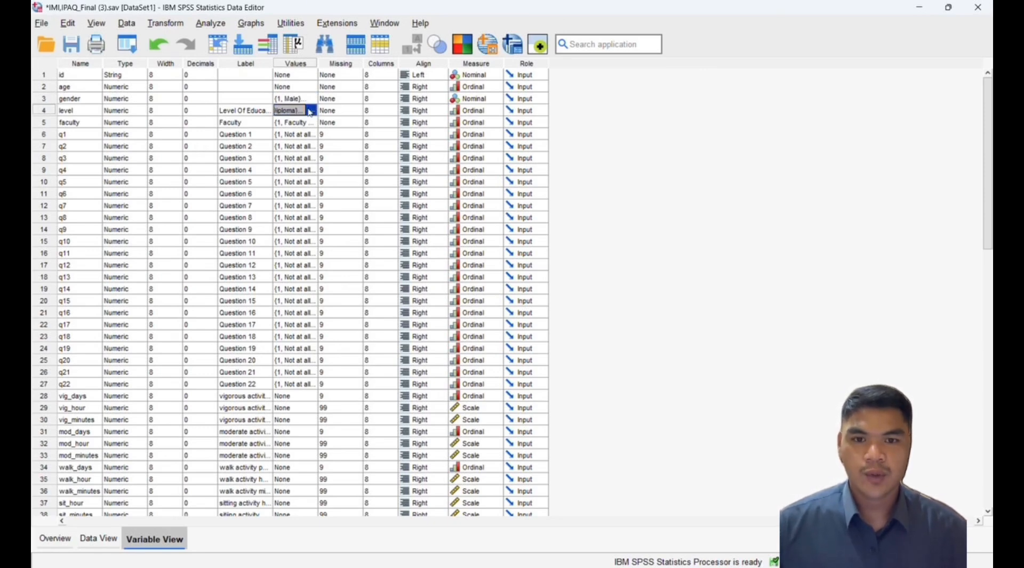
pyautogui.click(313, 112)
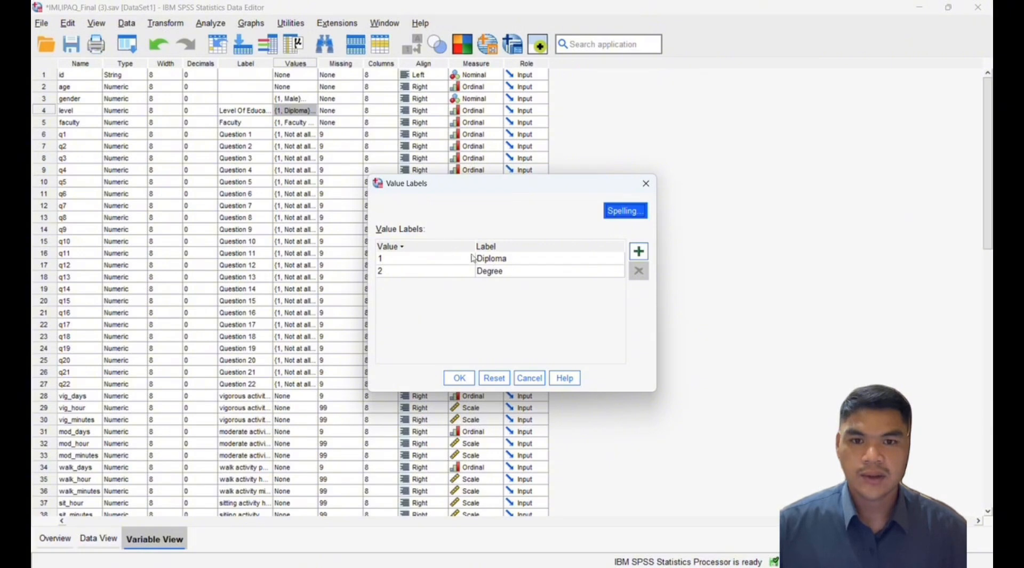
pyautogui.click(499, 275)
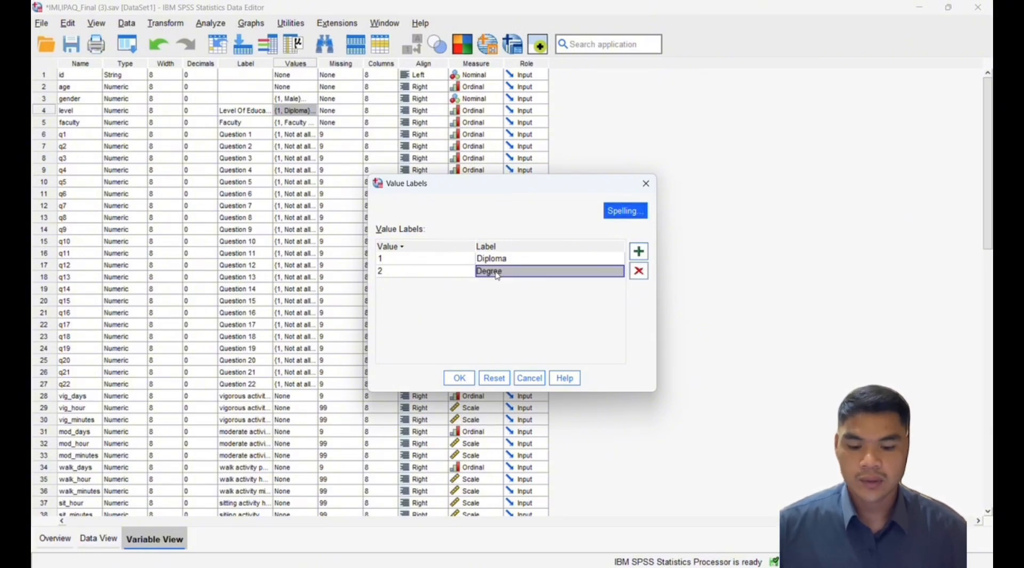
pyautogui.click(459, 380)
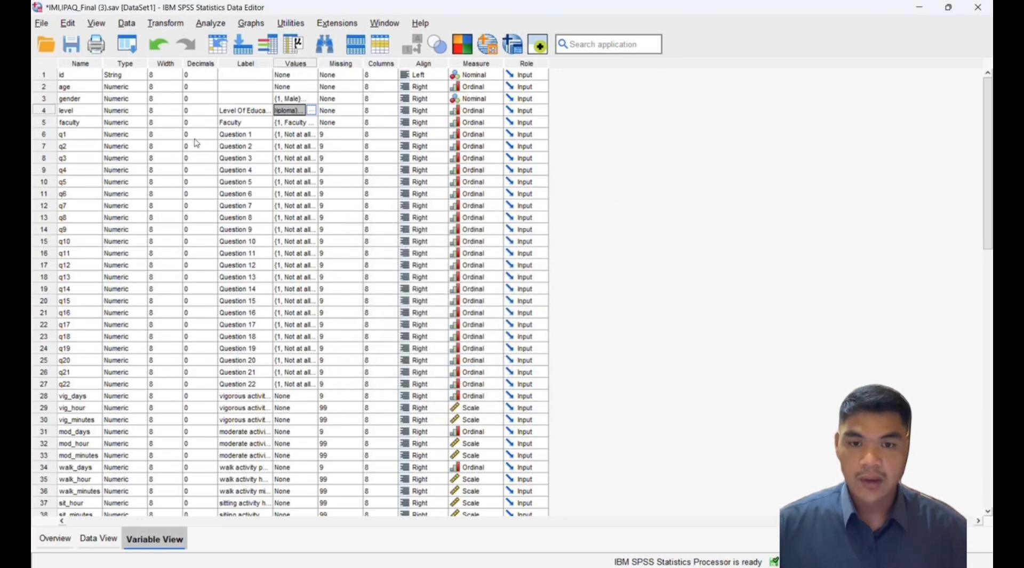
# - Examine each of the faculty variable's value labels, from code 1 through code 7
pyautogui.click(290, 121)
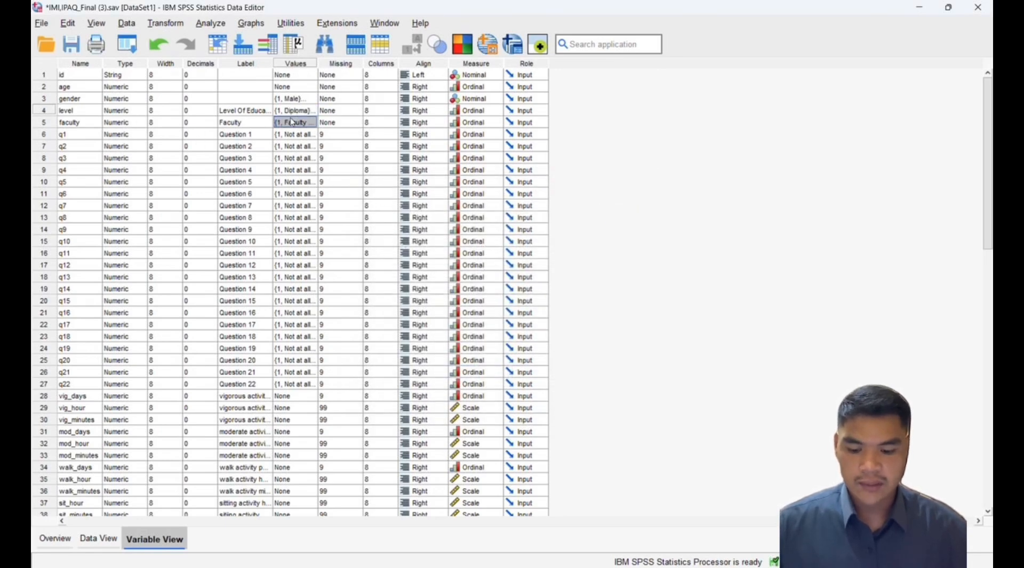
pyautogui.click(313, 124)
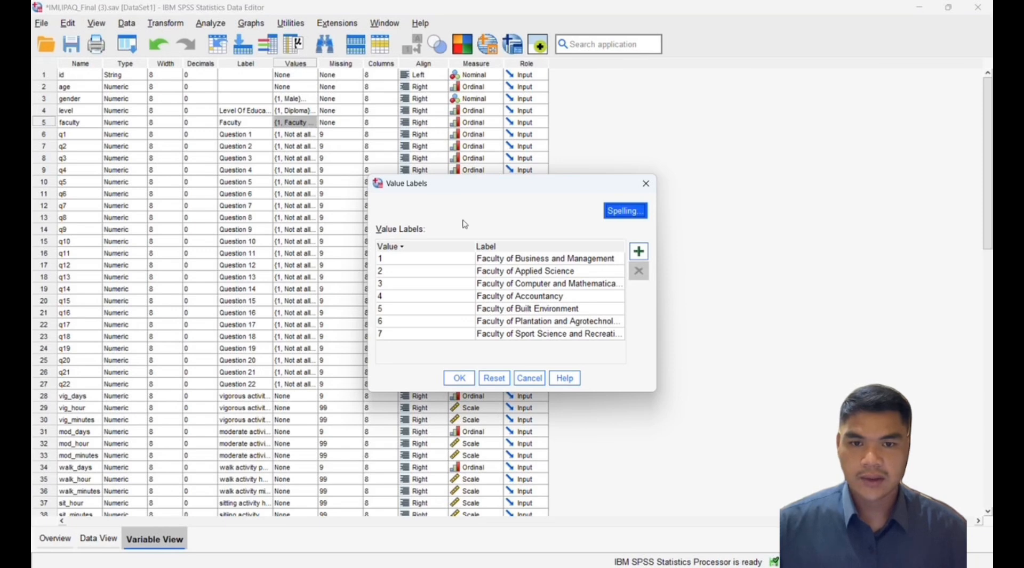
pyautogui.click(553, 260)
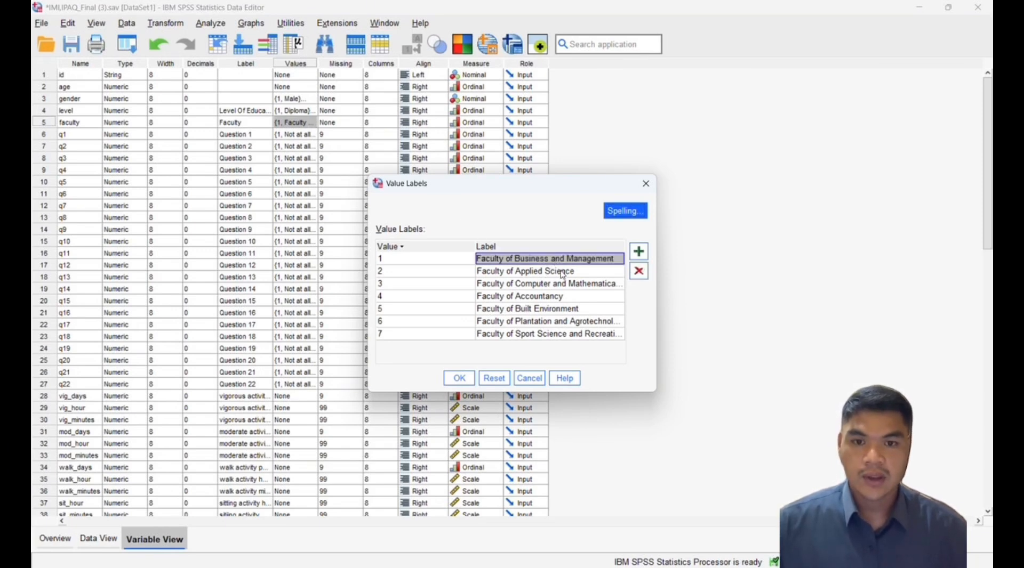
pyautogui.click(562, 273)
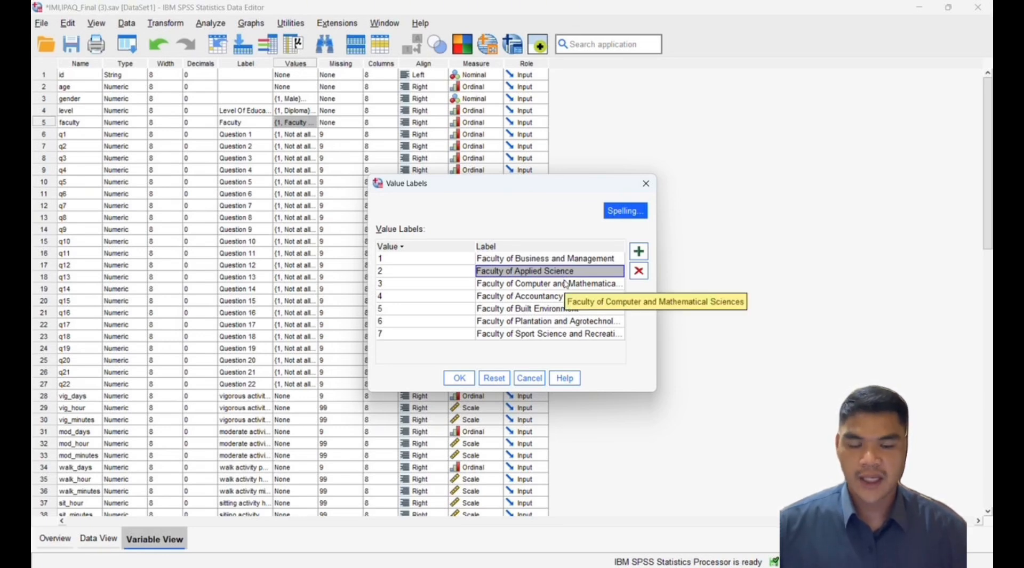
pyautogui.click(565, 285)
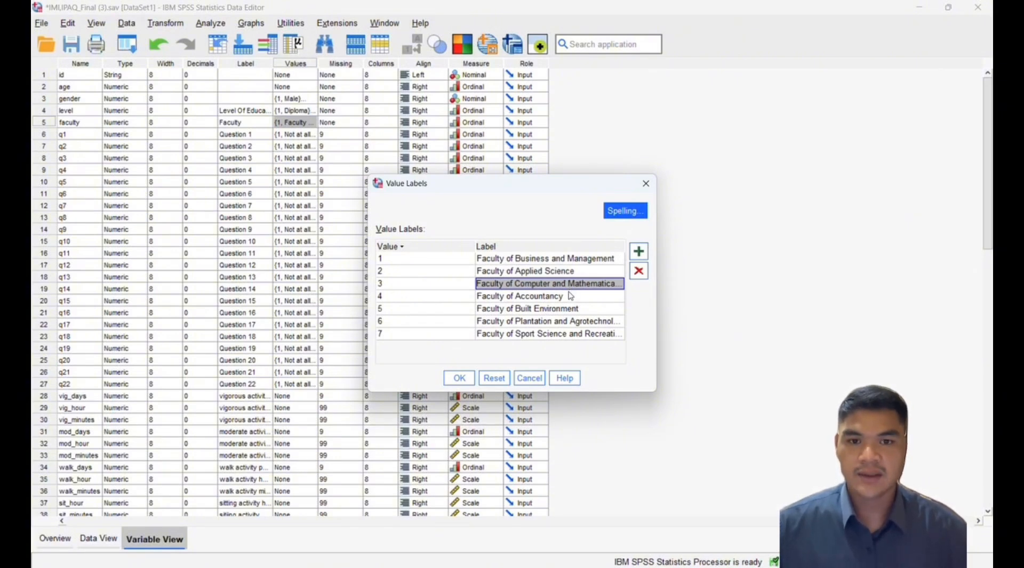
pyautogui.click(570, 296)
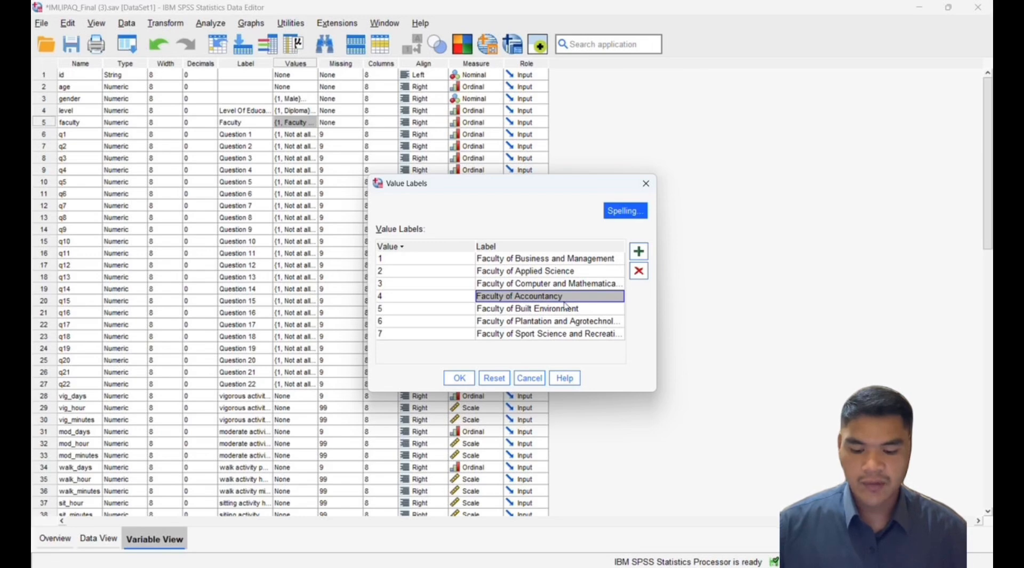
pyautogui.click(565, 309)
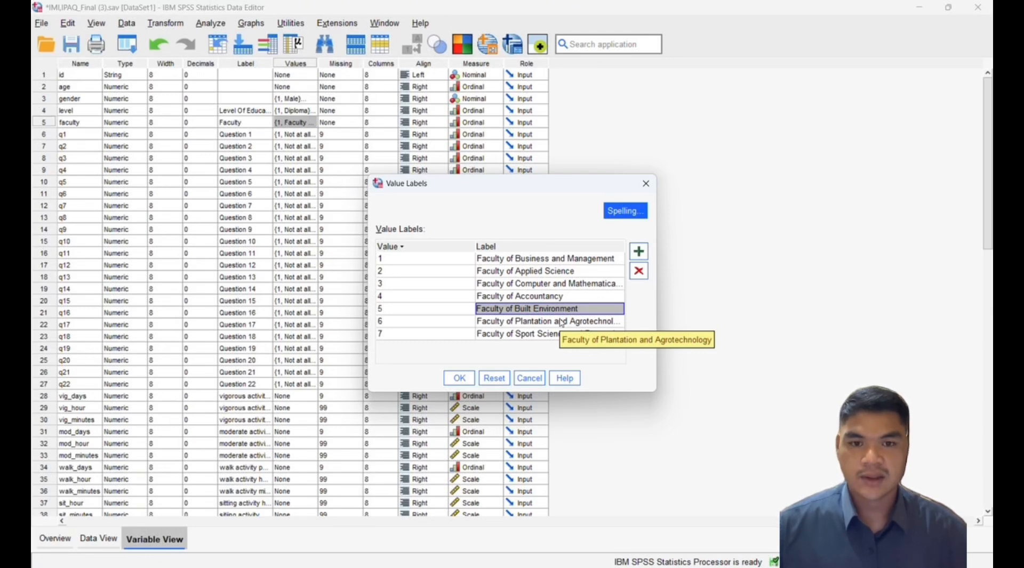
pyautogui.click(562, 322)
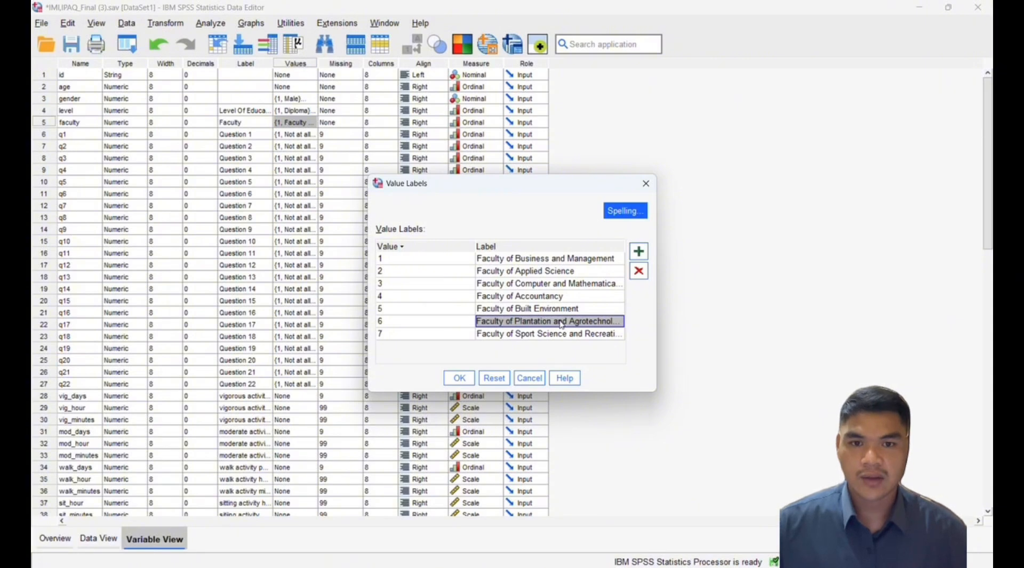
pyautogui.click(553, 335)
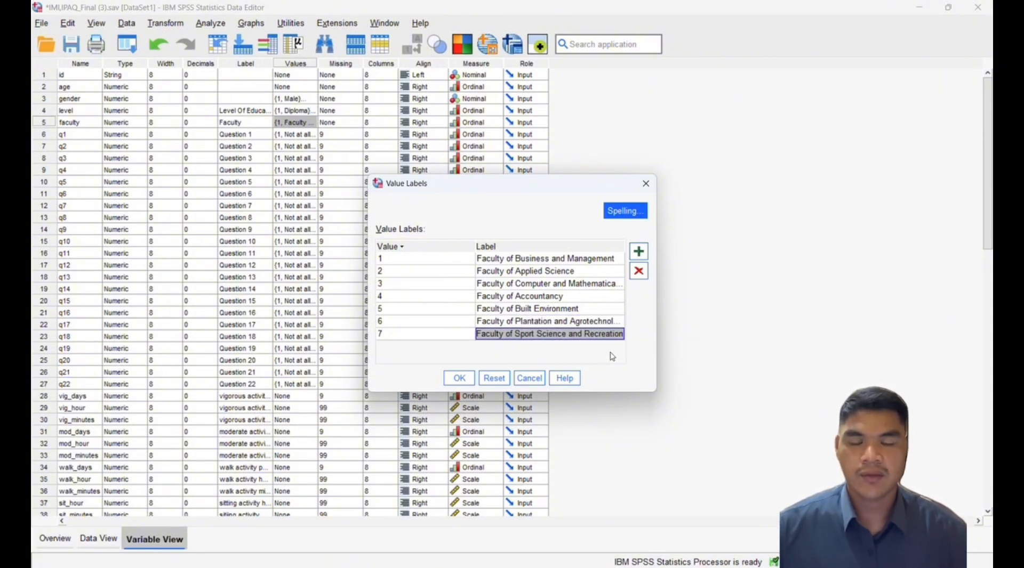
pyautogui.click(463, 377)
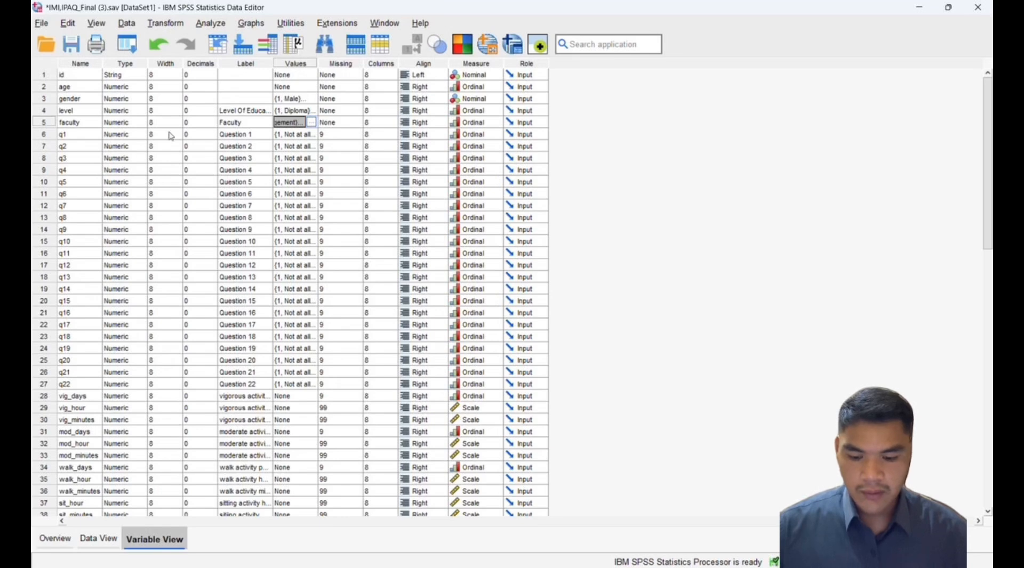
# - Examine the value labels of the response scale for q1, from code 1 through code 7
pyautogui.click(297, 137)
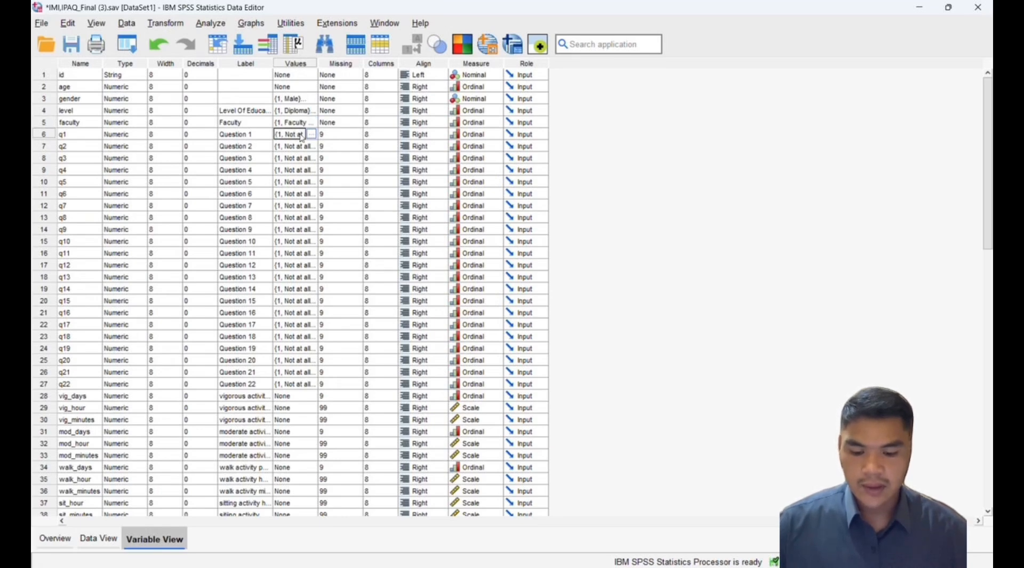
pyautogui.click(312, 135)
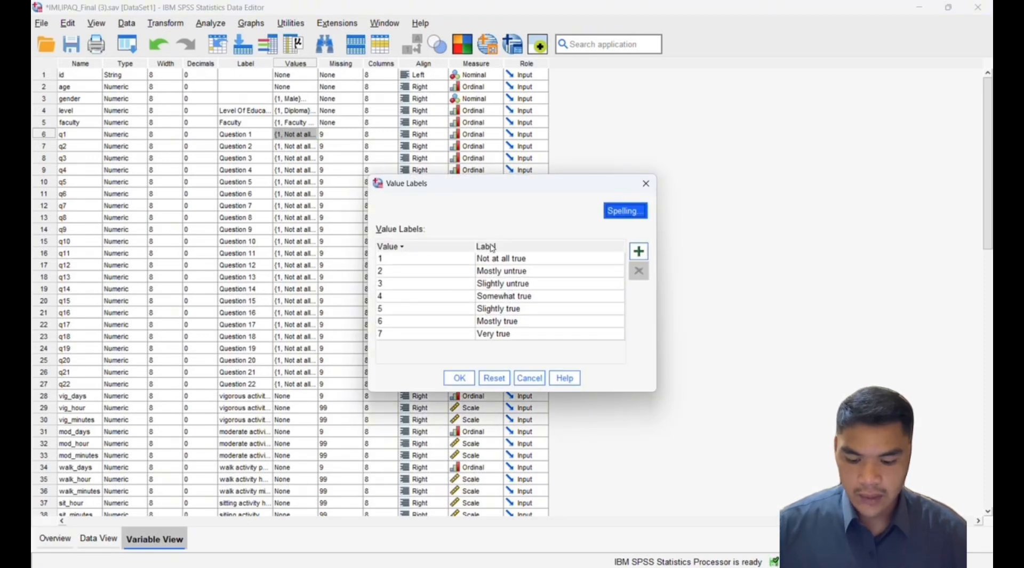
pyautogui.click(538, 261)
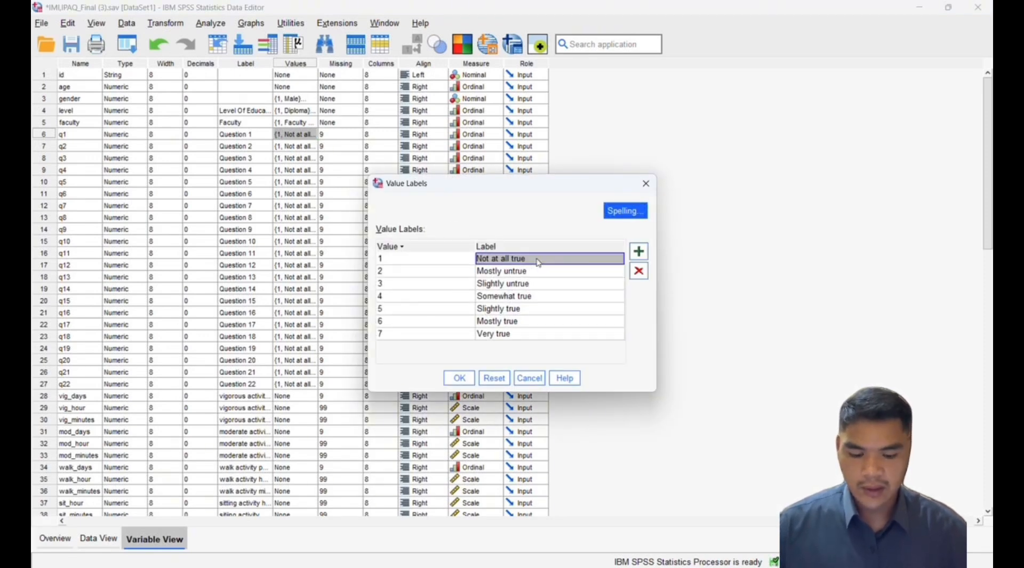
pyautogui.click(542, 271)
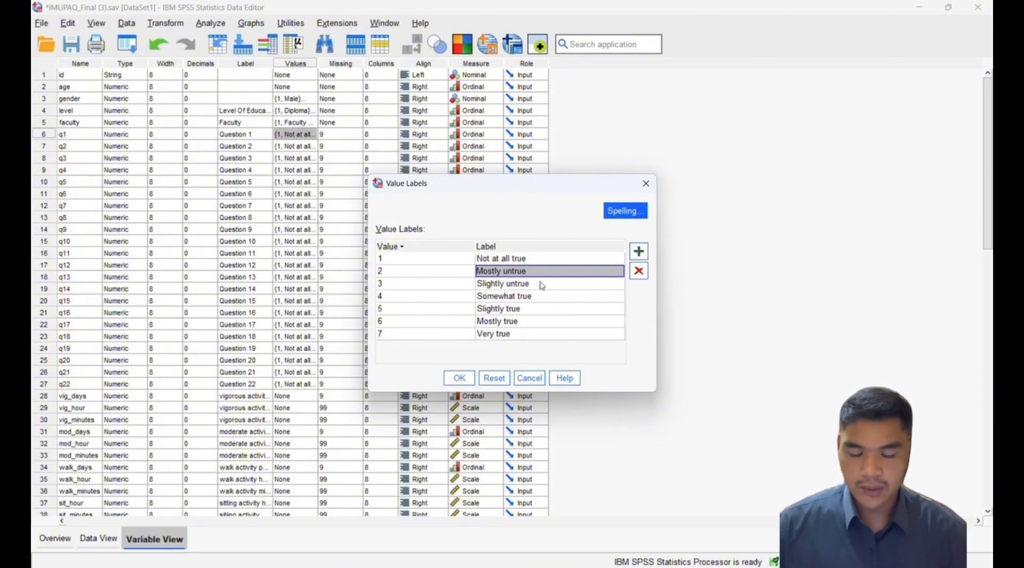
pyautogui.click(541, 286)
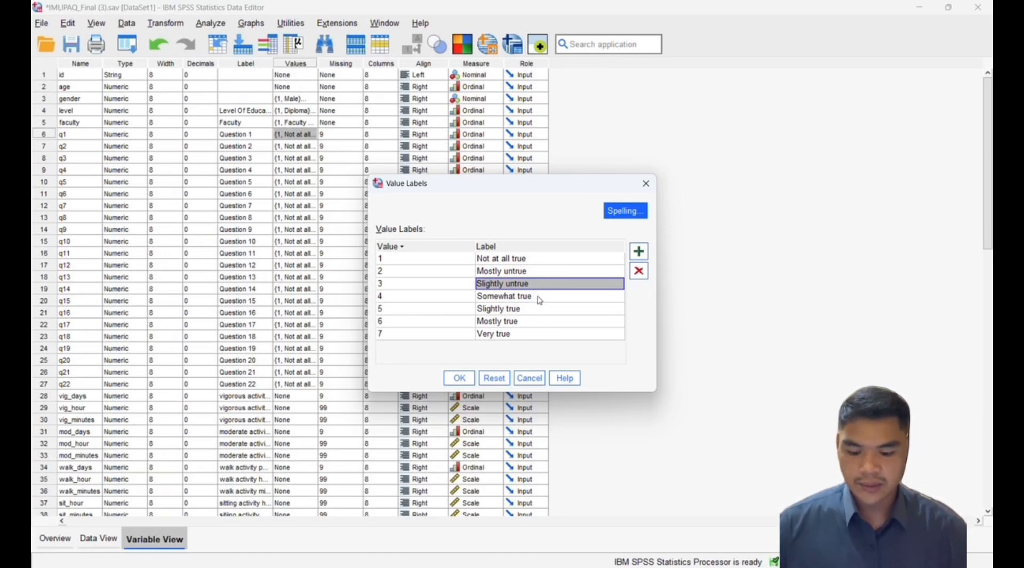
pyautogui.click(539, 300)
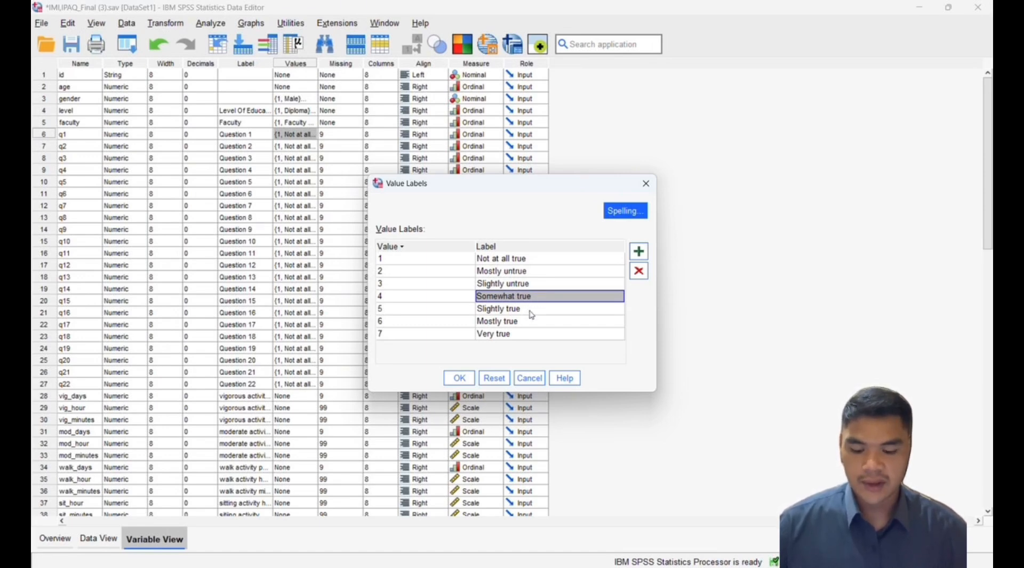
pyautogui.click(532, 313)
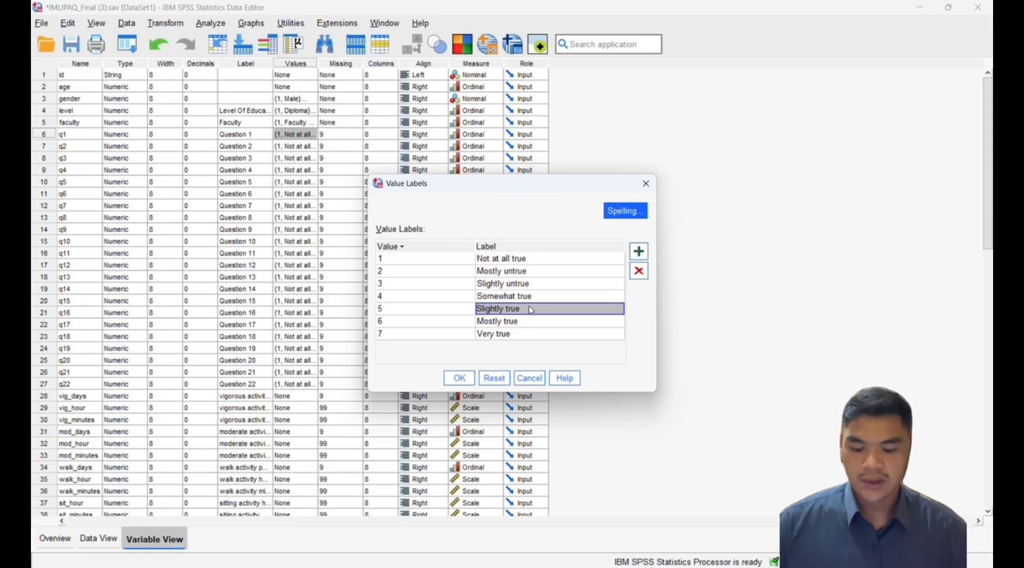
pyautogui.click(533, 325)
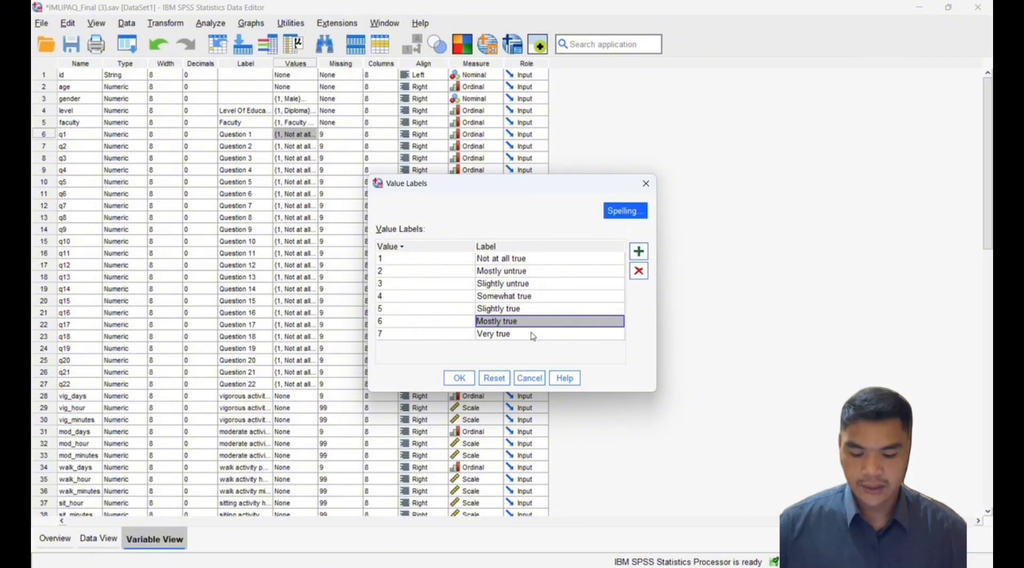
pyautogui.click(533, 335)
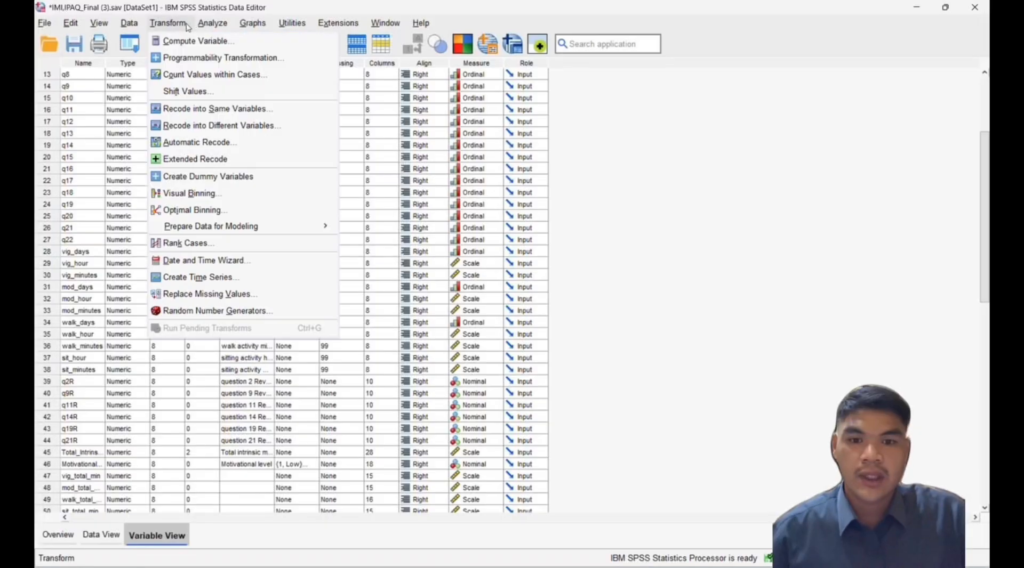
# - Set up Recode into Different Variables with q2, q9 and q11 as input variables
pyautogui.click(213, 126)
pyautogui.scroll(-2, 382, 304)
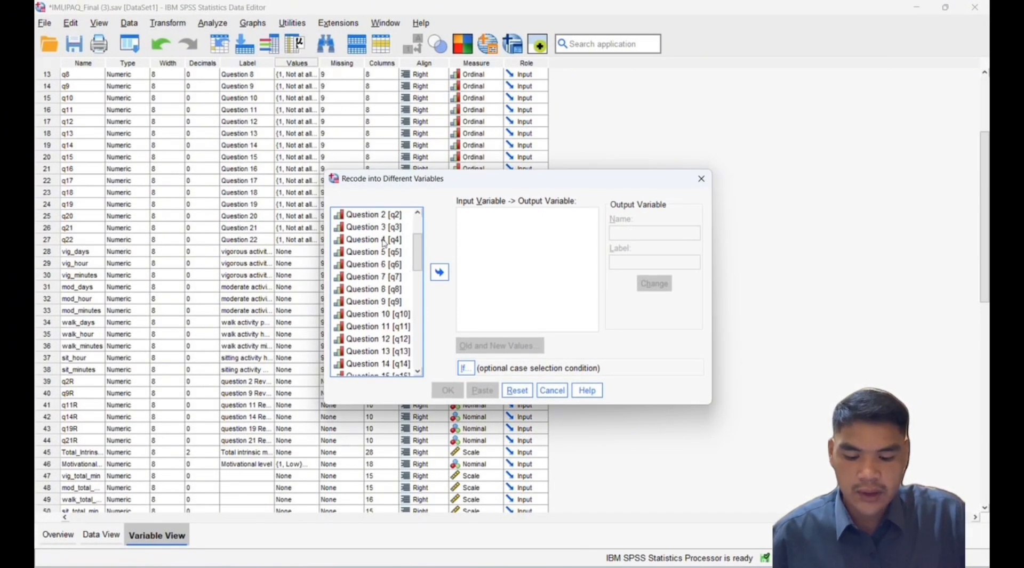
pyautogui.click(373, 215)
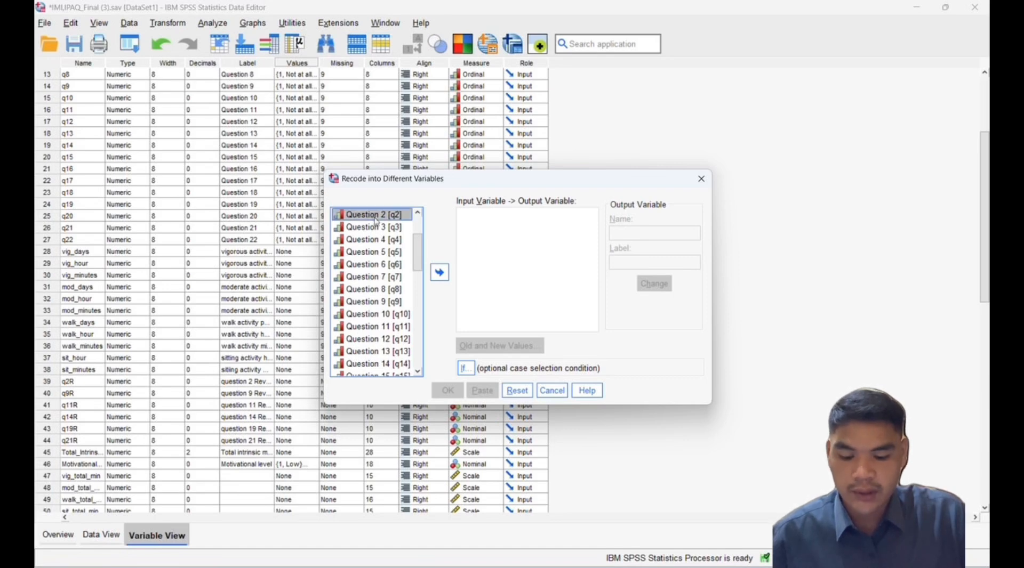
pyautogui.click(436, 273)
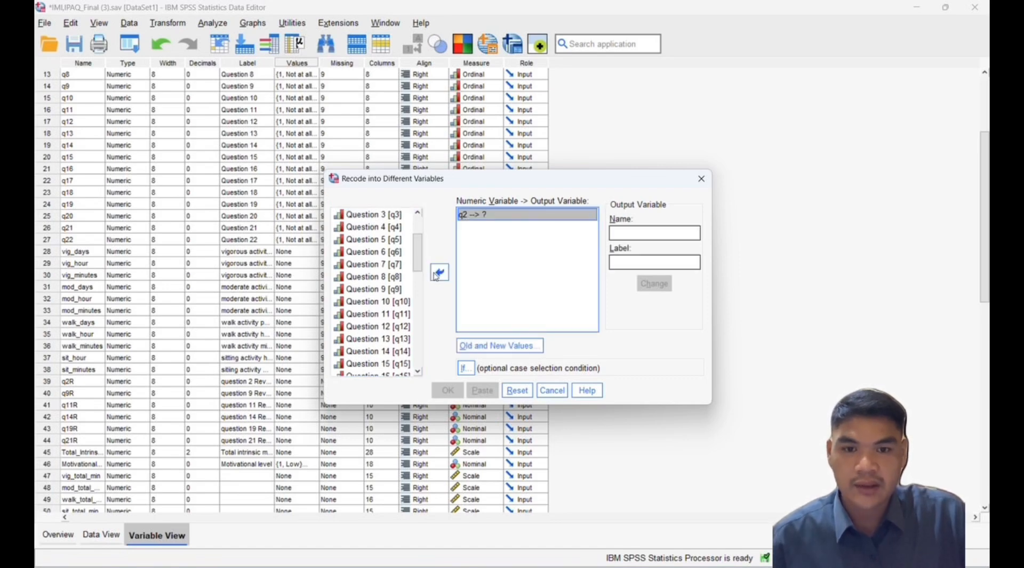
pyautogui.click(383, 291)
pyautogui.click(439, 272)
pyautogui.scroll(-1, 385, 271)
pyautogui.click(385, 267)
pyautogui.click(439, 273)
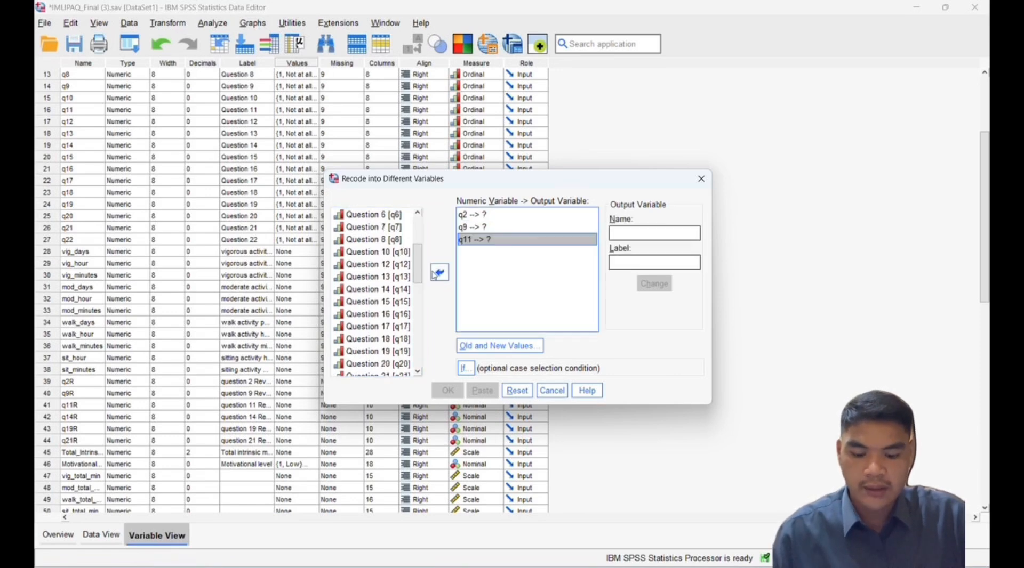
# - Add q14, q19 and q21 to the input variables of the recode
pyautogui.click(377, 290)
pyautogui.click(440, 272)
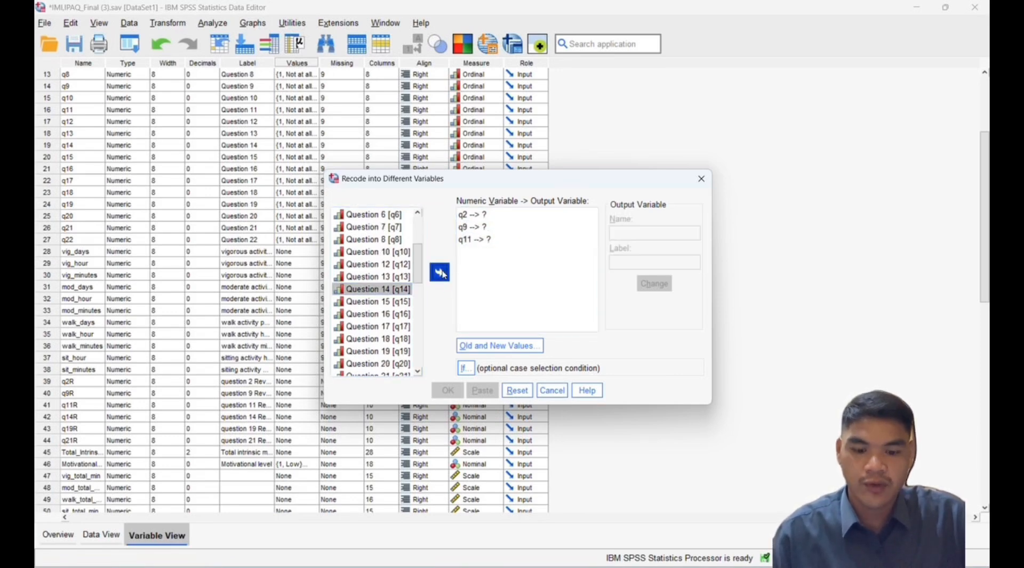
pyautogui.click(387, 333)
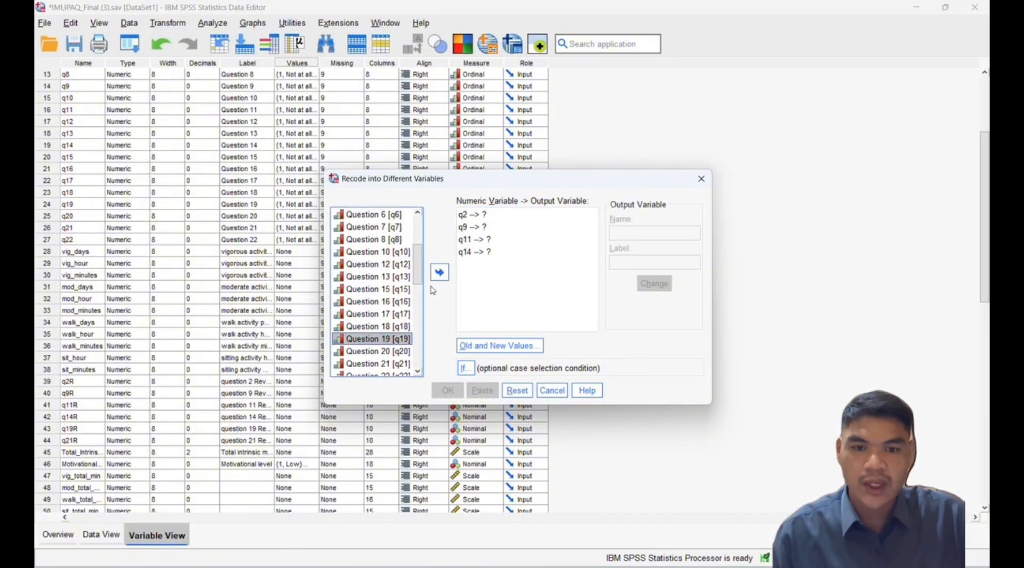
pyautogui.click(440, 272)
pyautogui.click(386, 352)
pyautogui.click(439, 273)
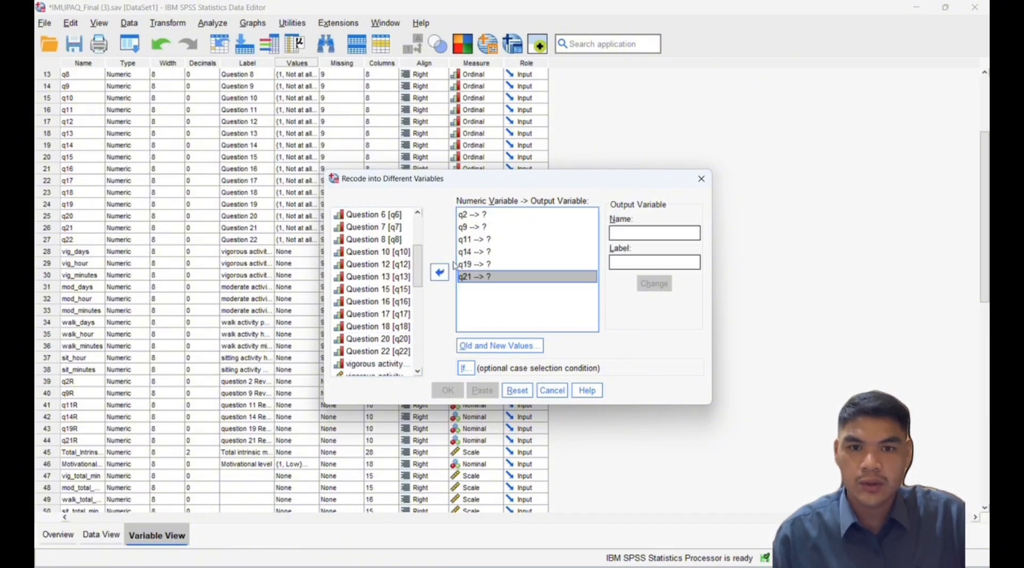
# - Assign q2 the output variable name q2r with the label "question 2 reverse"
pyautogui.click(479, 215)
pyautogui.click(633, 235)
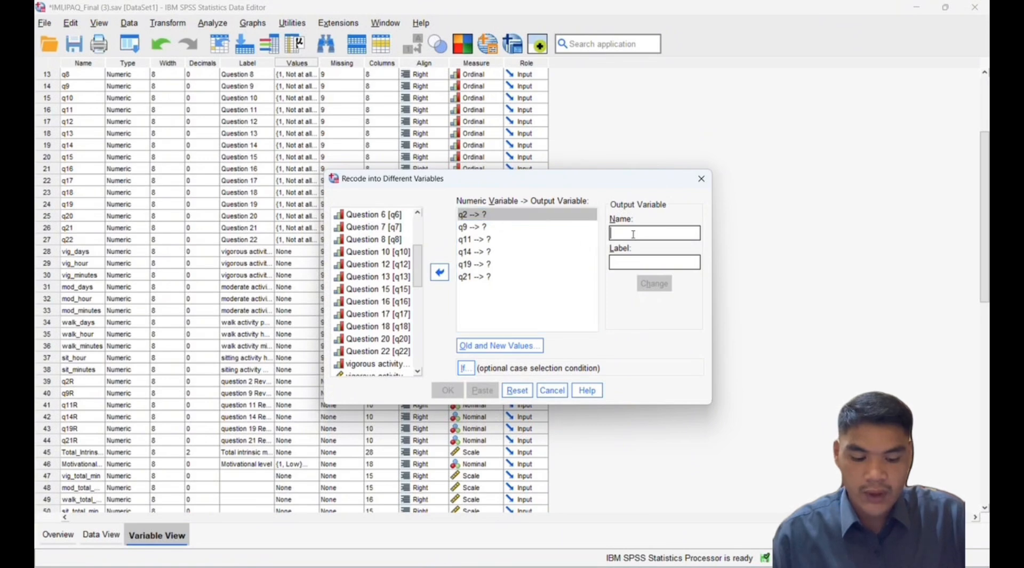
pyautogui.write('q2r')
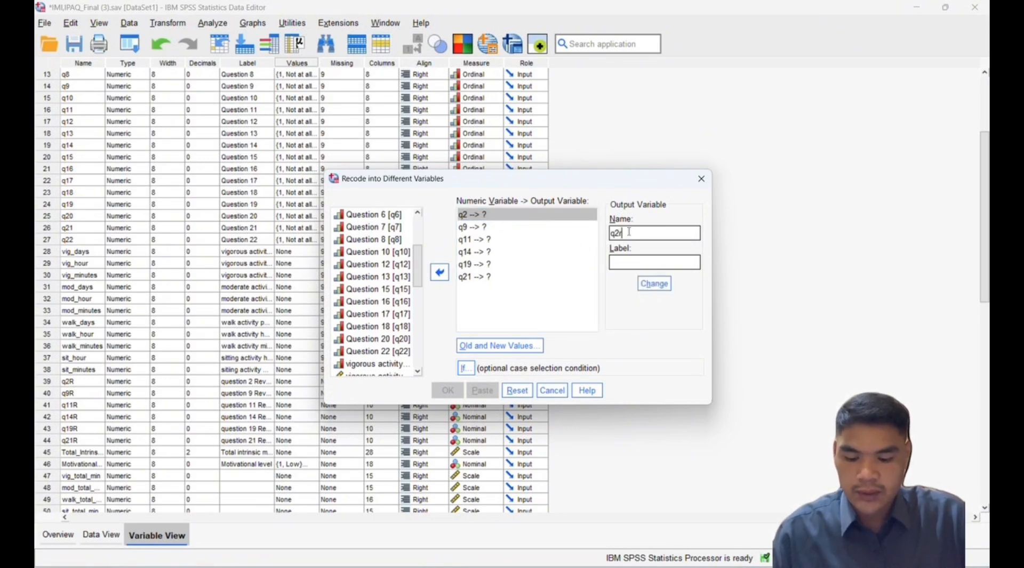
pyautogui.click(637, 263)
pyautogui.write('que')
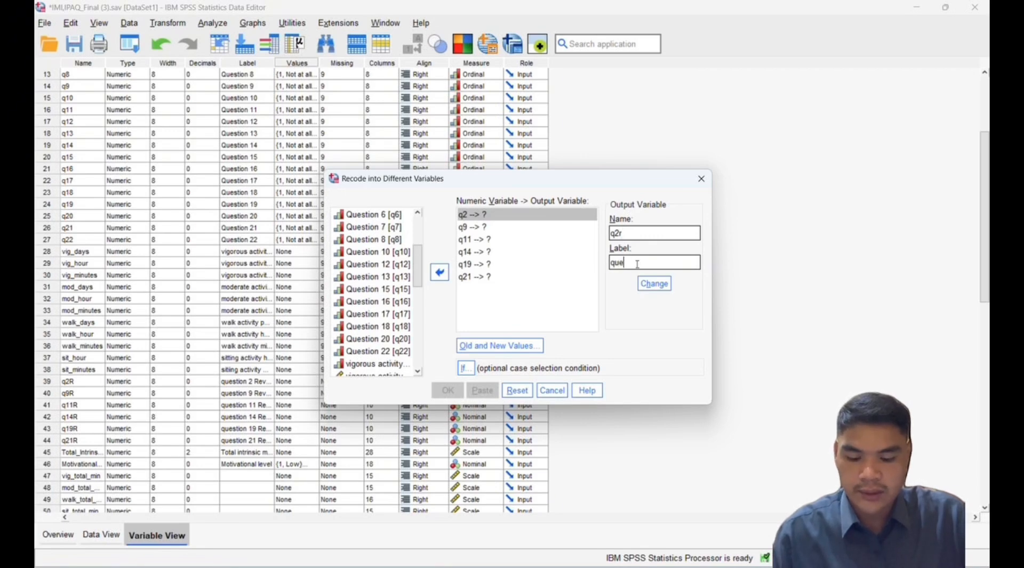
pyautogui.write('srion ')
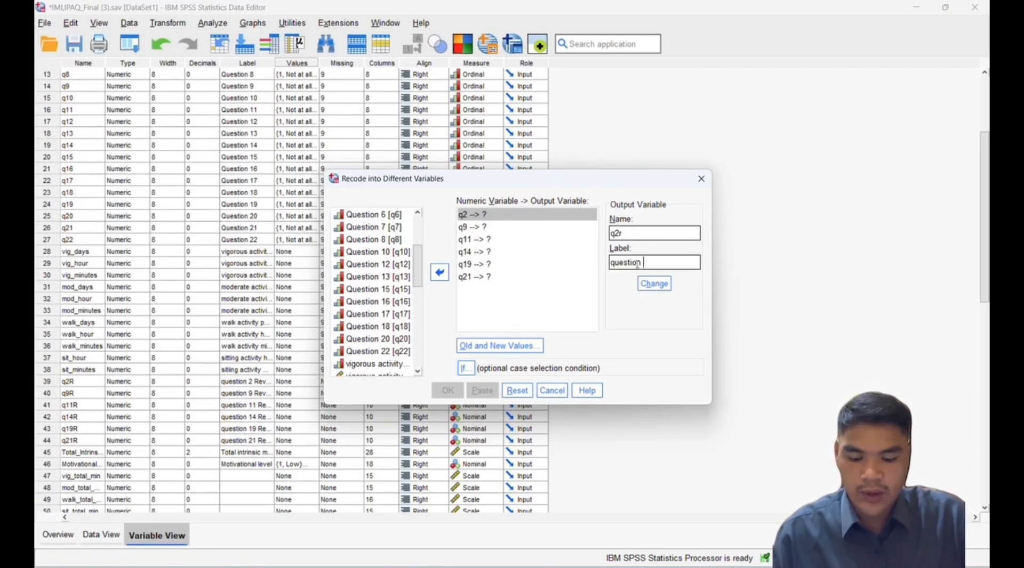
pyautogui.write('2 revers')
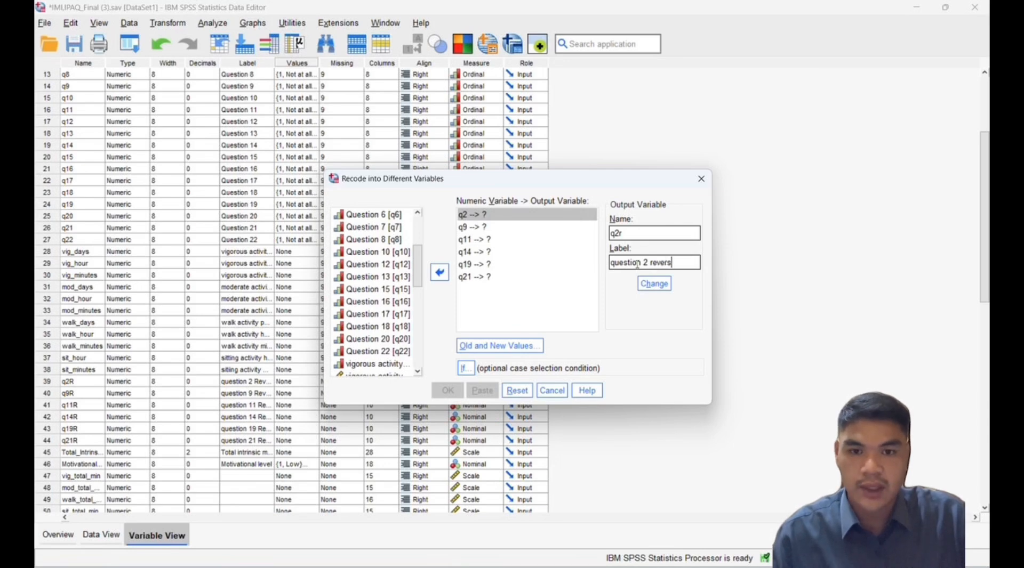
pyautogui.write('e')
pyautogui.click(654, 283)
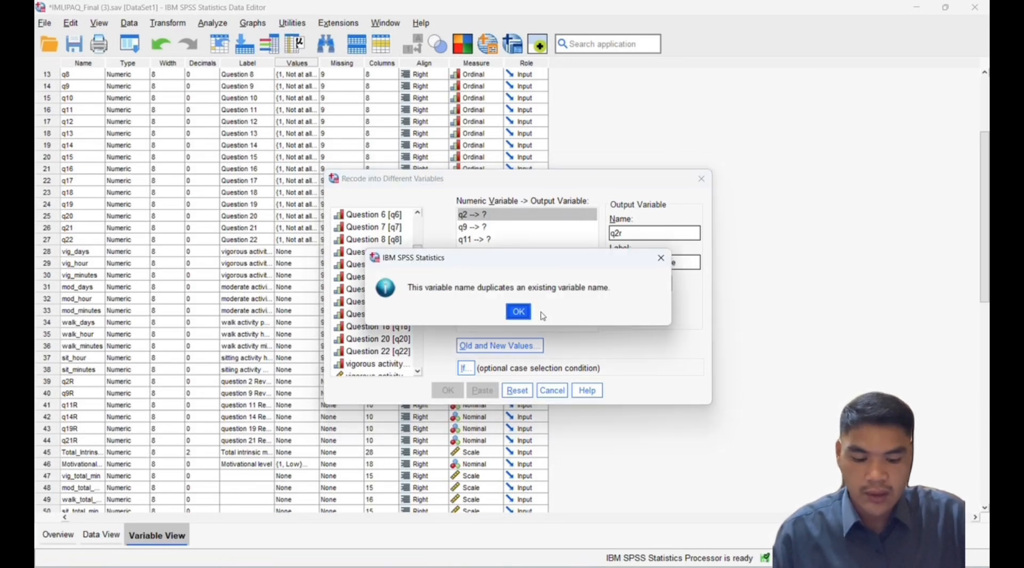
pyautogui.click(523, 313)
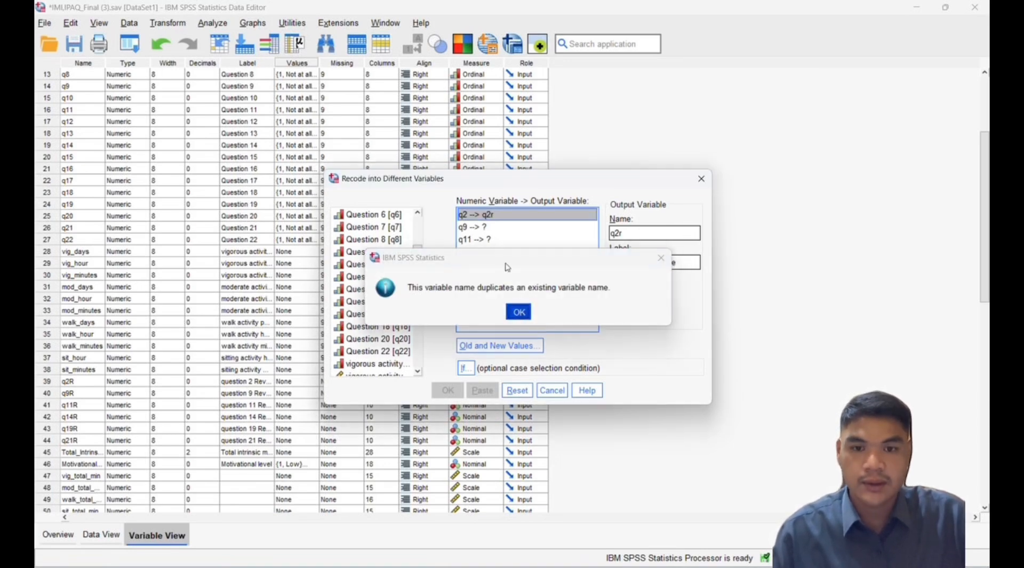
# - Assign q9 the output variable name q9r with the label "question 9 reverse"
pyautogui.click(485, 227)
pyautogui.click(626, 230)
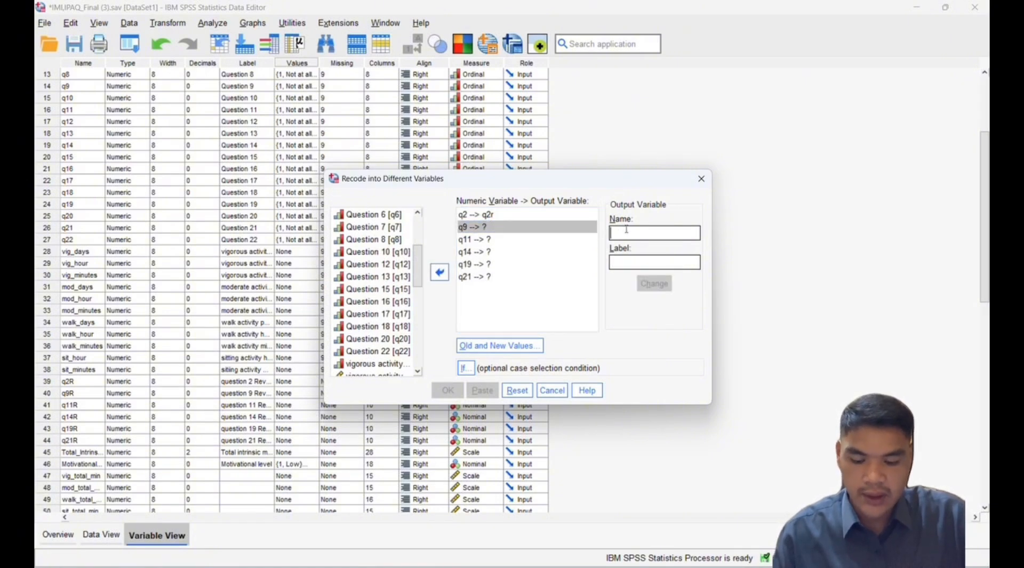
pyautogui.write('q9r')
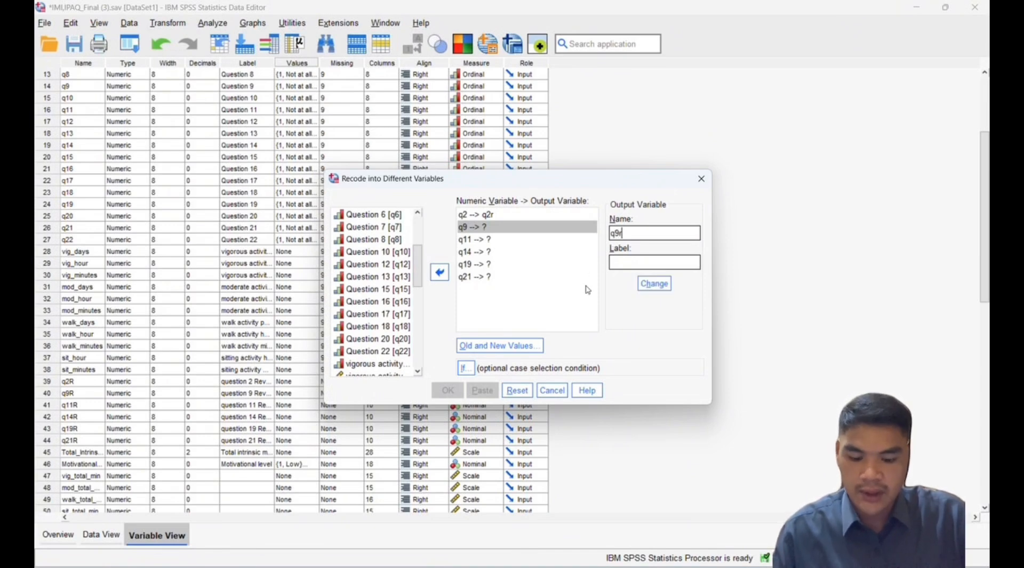
pyautogui.click(618, 262)
pyautogui.write('qu')
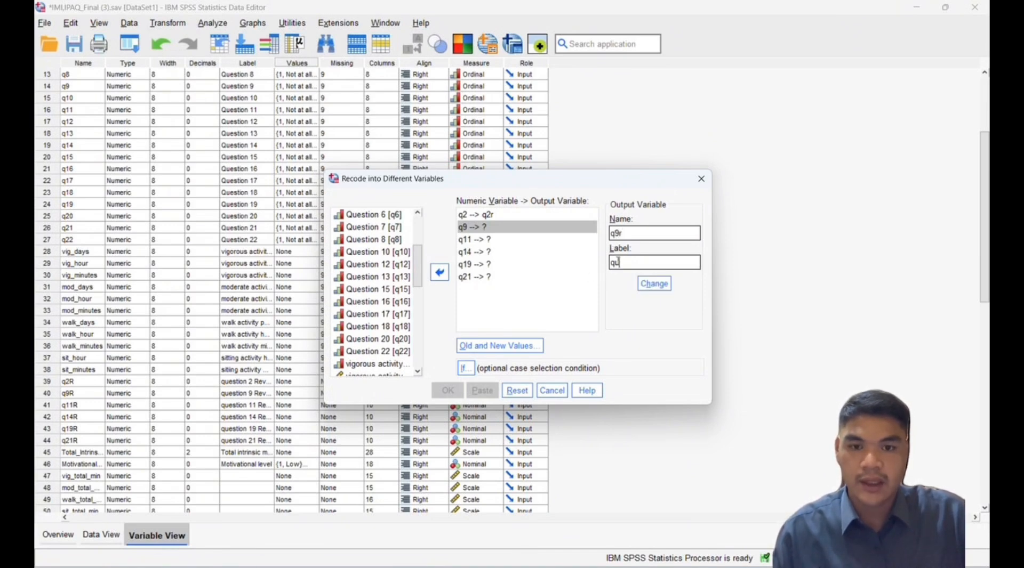
pyautogui.write('estion')
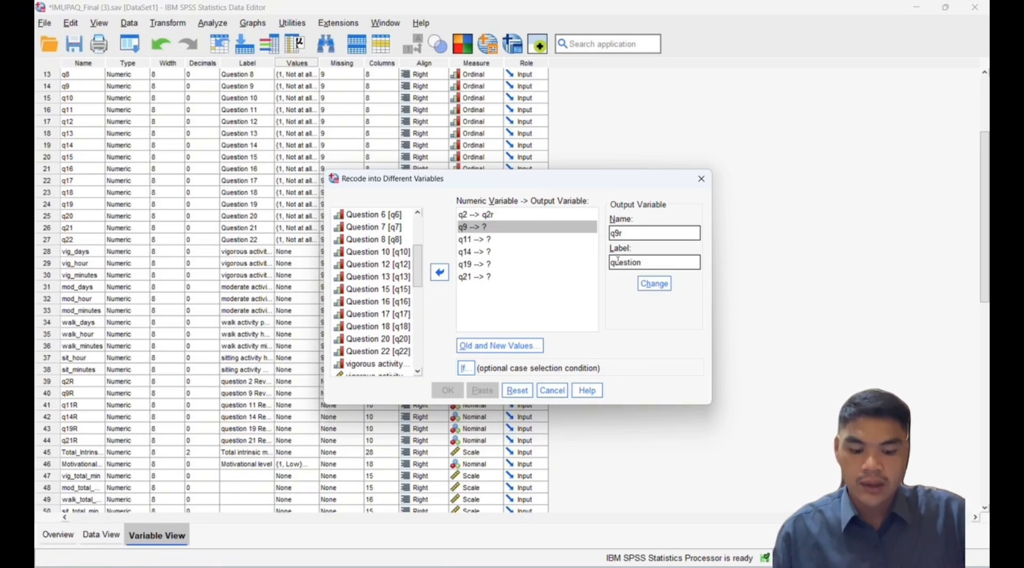
pyautogui.write(' 9 reverse')
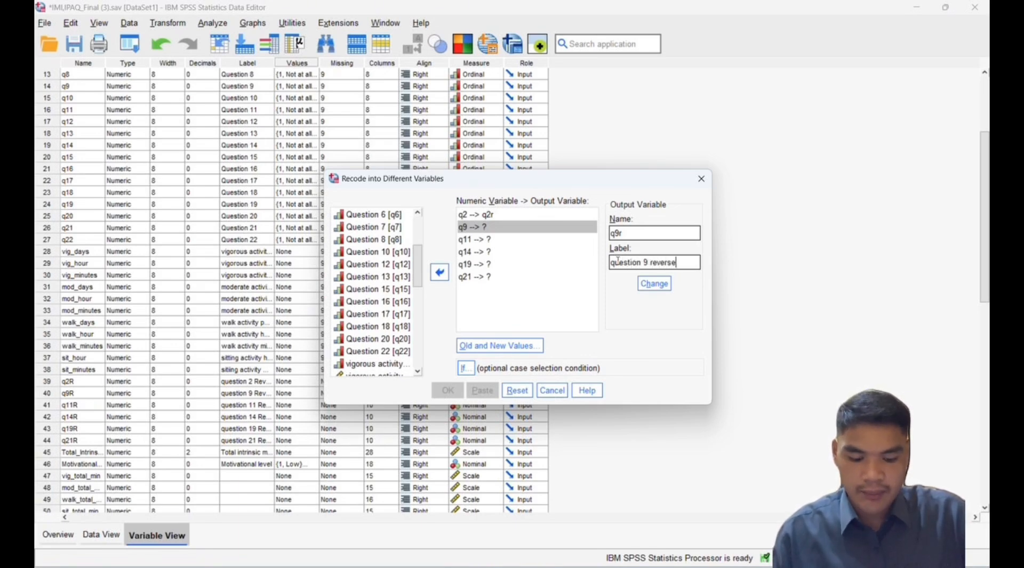
pyautogui.click(654, 284)
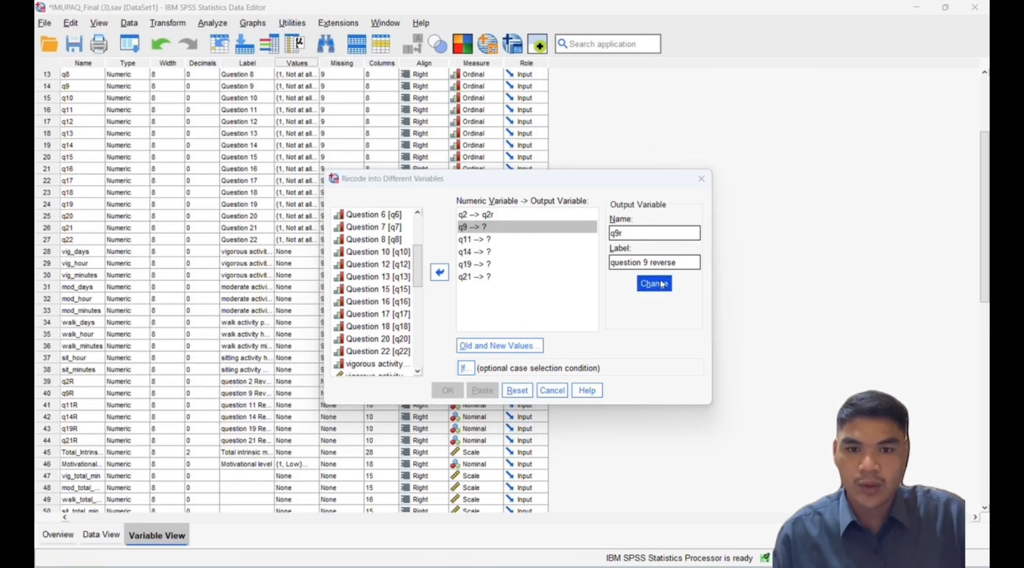
pyautogui.press('Return')
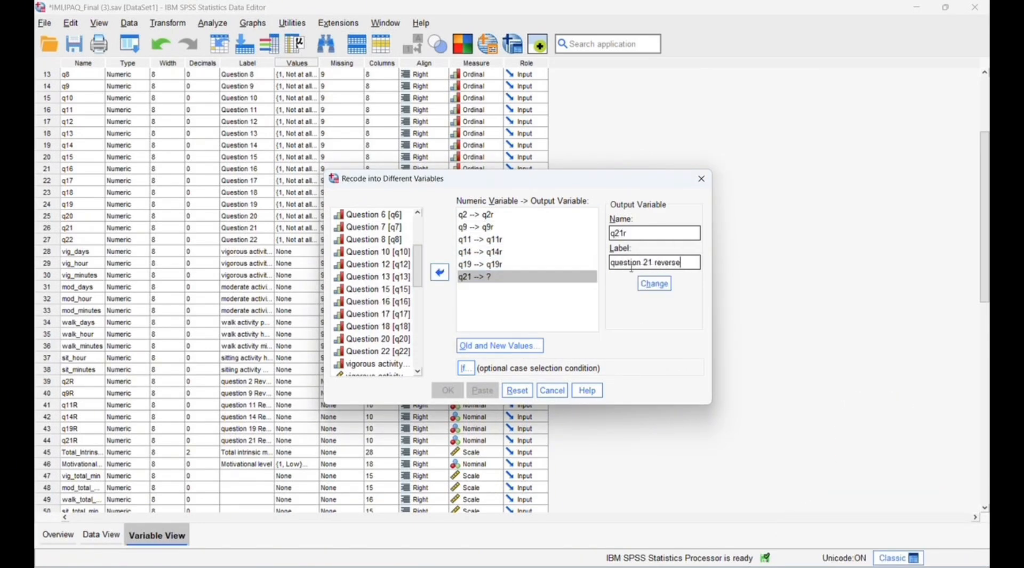
# - Apply q21r, labelled "question 21 reverse", as q21's output variable and map old value 1 to new value 7
pyautogui.click(653, 284)
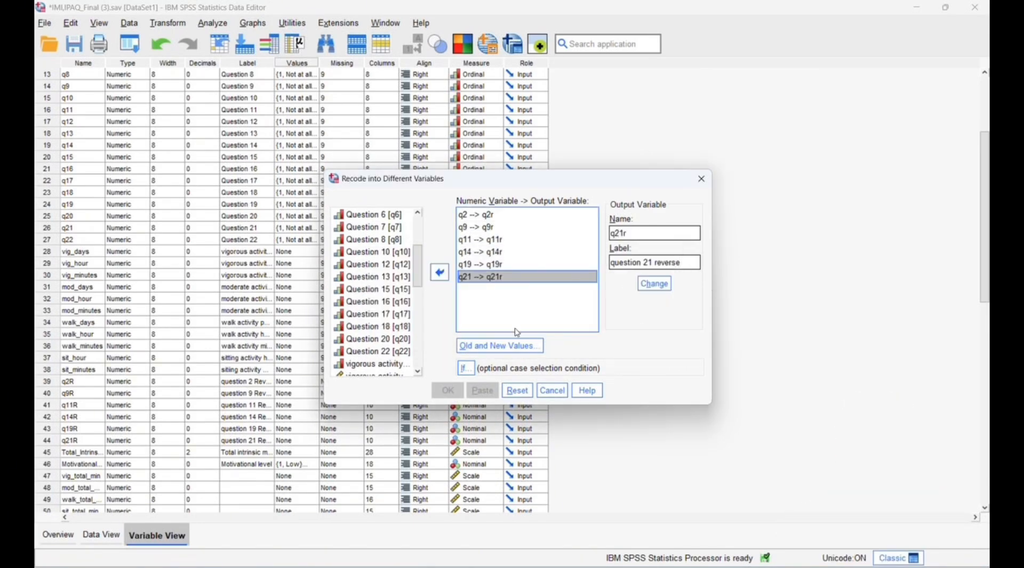
pyautogui.click(495, 351)
pyautogui.click(379, 214)
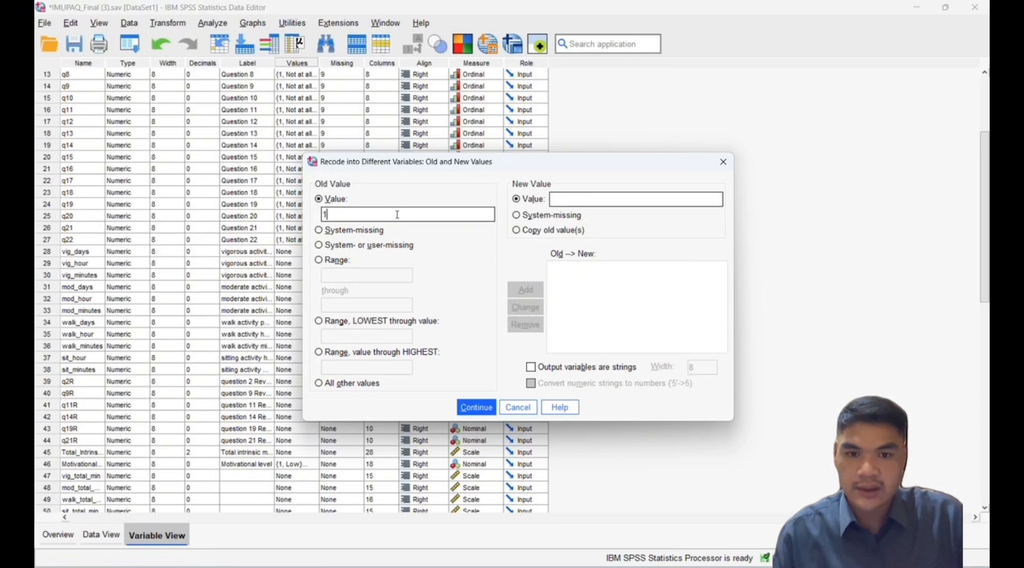
pyautogui.write('7')
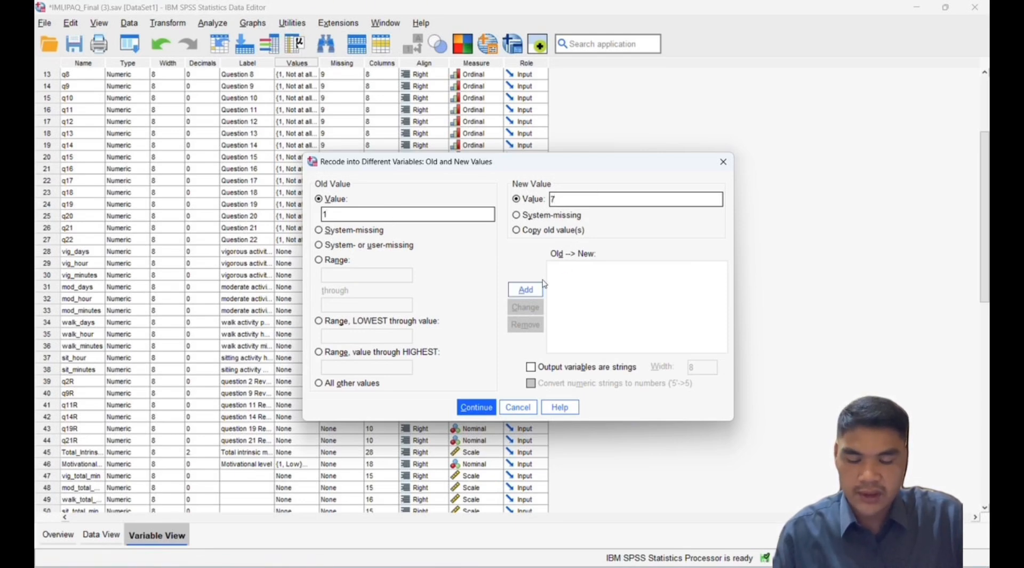
pyautogui.click(525, 289)
# - Add the recode rules that map old value 2 to 6 and old value 3 to 5
pyautogui.write('2')
pyautogui.click(578, 198)
pyautogui.write('6')
pyautogui.press('Return')
pyautogui.write('3')
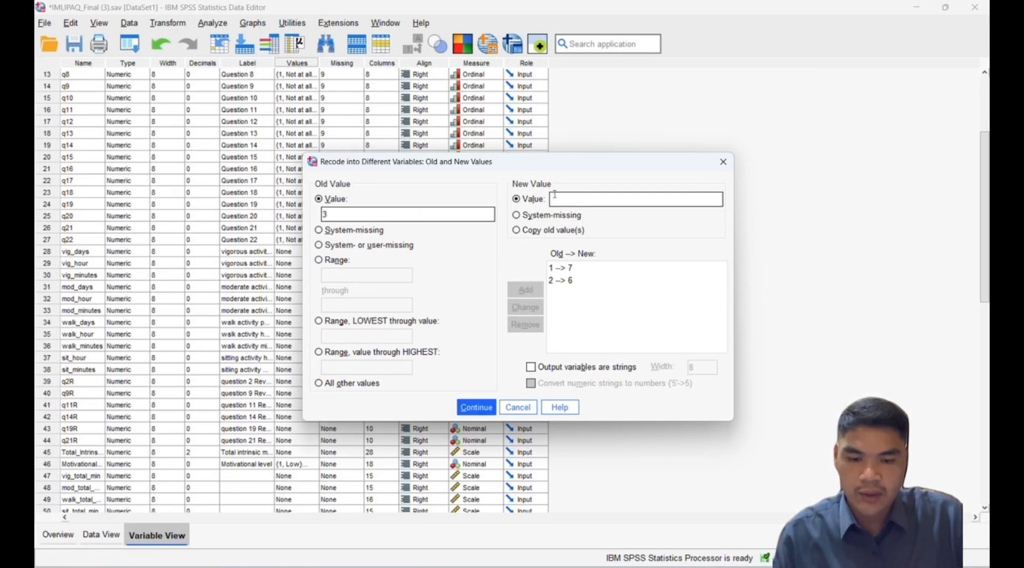
pyautogui.click(555, 197)
pyautogui.write('5')
pyautogui.press('Return')
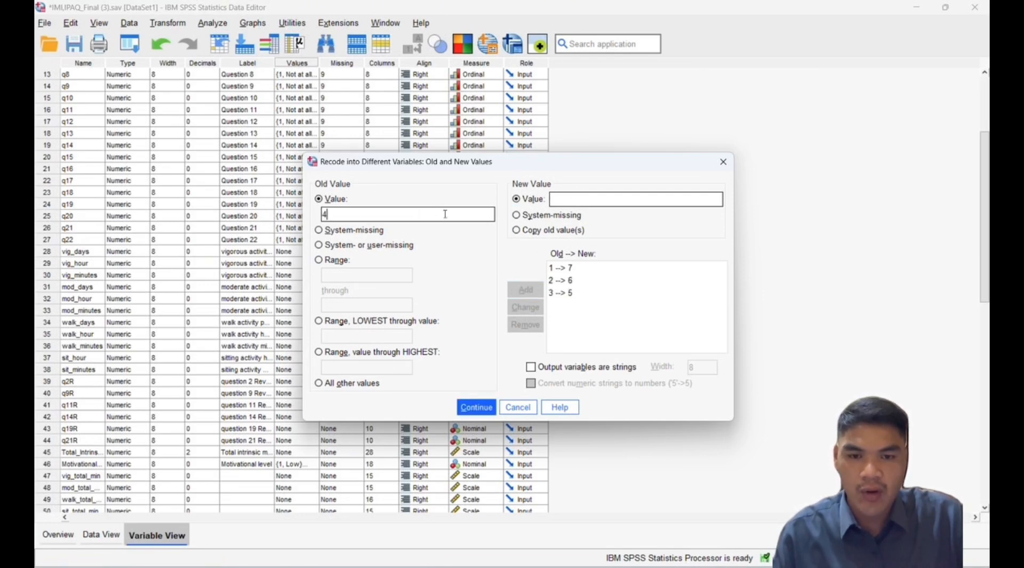
# - Add the recode rules that map old value 4 to 4 and old value 5 to 3
pyautogui.click(560, 198)
pyautogui.write('4')
pyautogui.press('Return')
pyautogui.write('5')
pyautogui.click(564, 199)
pyautogui.write('3')
pyautogui.click(531, 288)
# - Map old value 6 to 2 and 7 to 1, and close the recode without running it
pyautogui.write('6')
pyautogui.click(634, 201)
pyautogui.write('2')
pyautogui.click(527, 290)
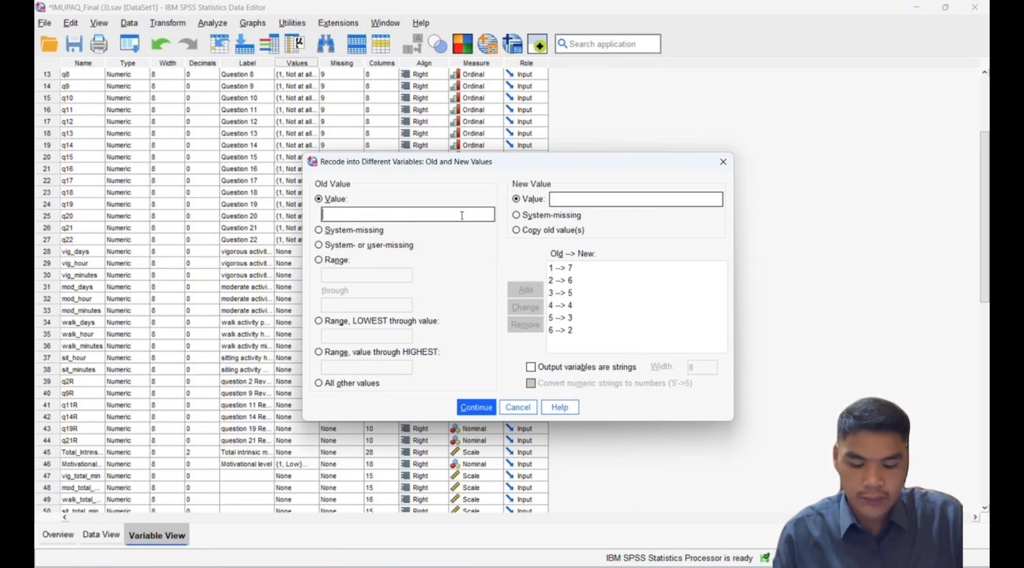
pyautogui.write('7')
pyautogui.click(579, 201)
pyautogui.write('1')
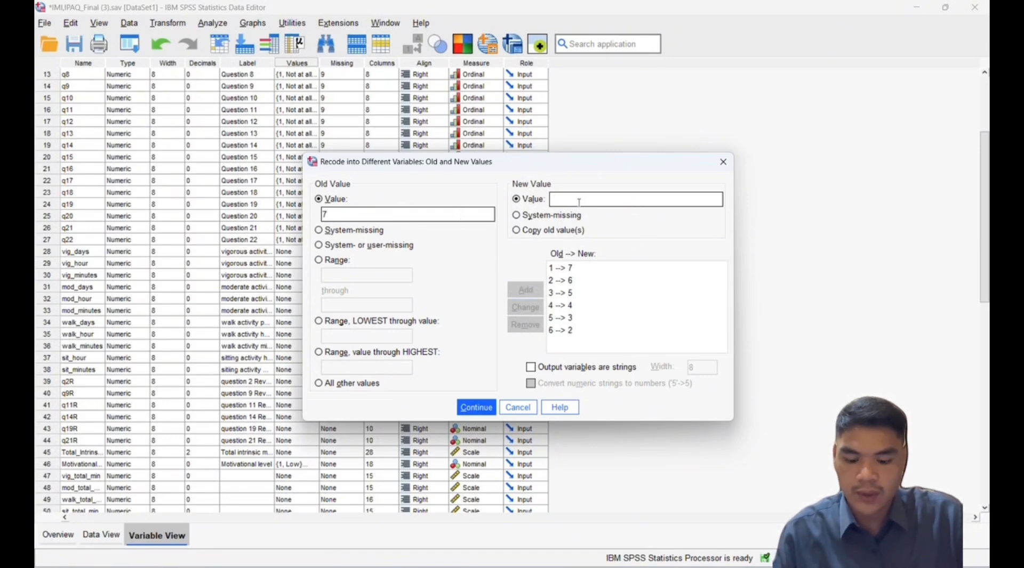
pyautogui.click(523, 294)
pyautogui.click(476, 408)
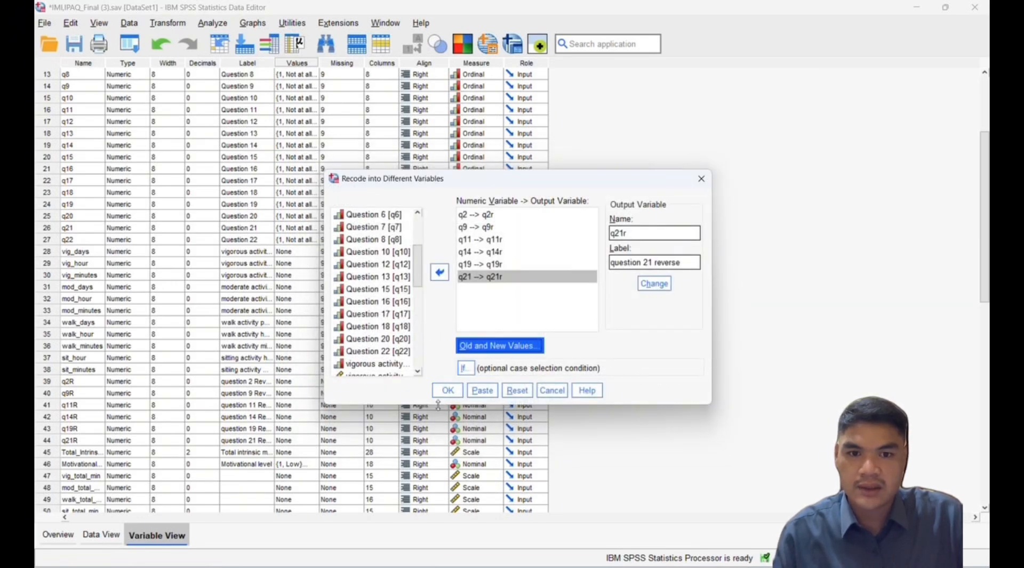
pyautogui.click(701, 178)
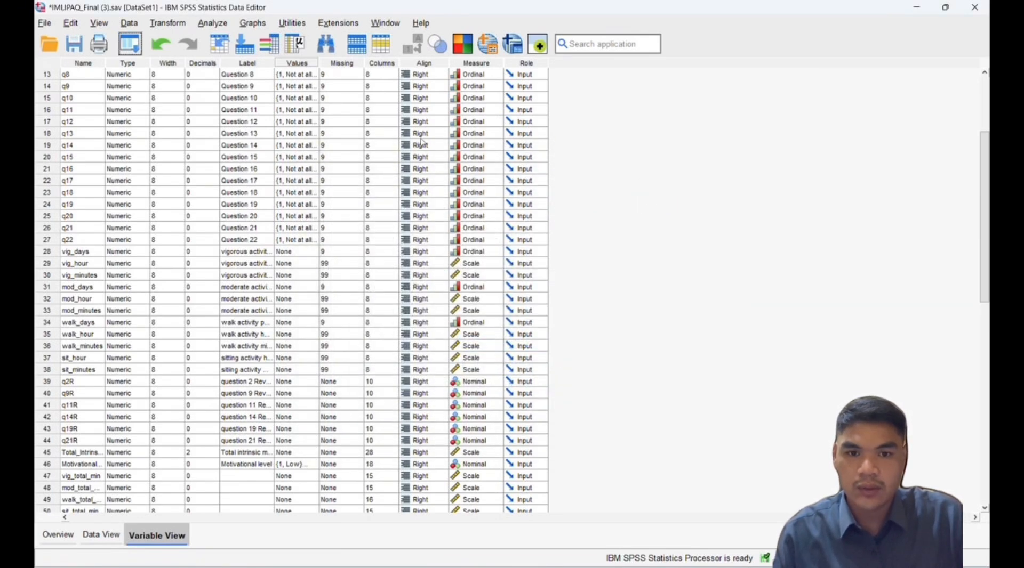
# - Copy the faculty variable's Ordinal measurement level and select the Measure cells down through q22 for pasting
pyautogui.scroll(4, 379, 75)
pyautogui.click(475, 122)
pyautogui.click(498, 122)
pyautogui.rightClick(482, 123)
pyautogui.click(493, 132)
pyautogui.moveTo(475, 134); pyautogui.dragTo(464, 381)
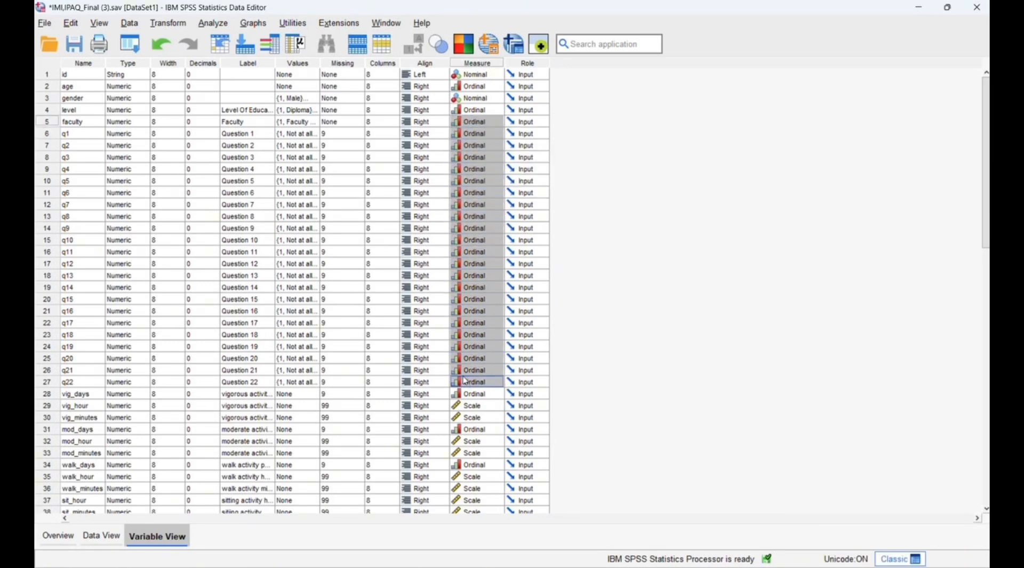
pyautogui.rightClick(464, 381)
# - Set q2R's measurement level to Ordinal and copy it to the other reversed items, q9R through q21R
pyautogui.scroll(-5, 457, 317)
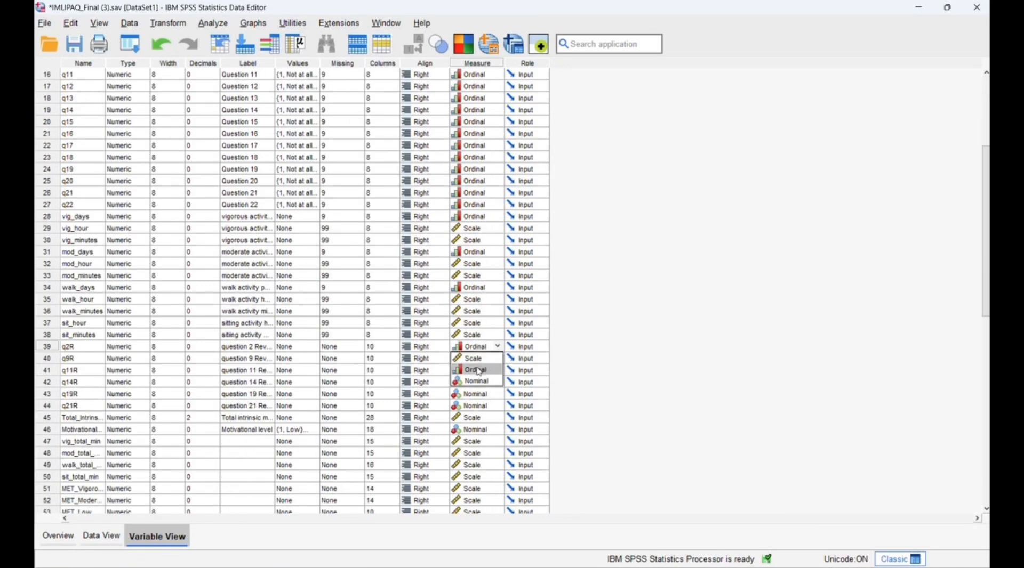
pyautogui.click(478, 371)
pyautogui.click(479, 359)
pyautogui.click(479, 381)
pyautogui.rightClick(478, 348)
pyautogui.click(478, 349)
pyautogui.moveTo(478, 350); pyautogui.dragTo(478, 405)
pyautogui.rightClick(479, 406)
pyautogui.click(512, 422)
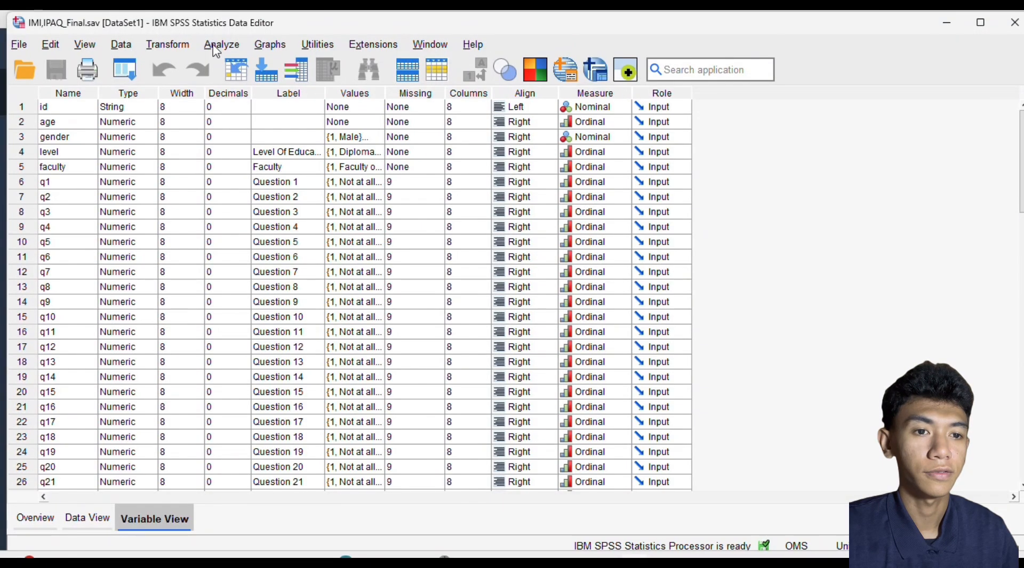
# - Start a Compute Variable transformation with Total_Motivation as the target variable
pyautogui.click(220, 45)
pyautogui.click(187, 47)
pyautogui.click(187, 46)
pyautogui.click(194, 72)
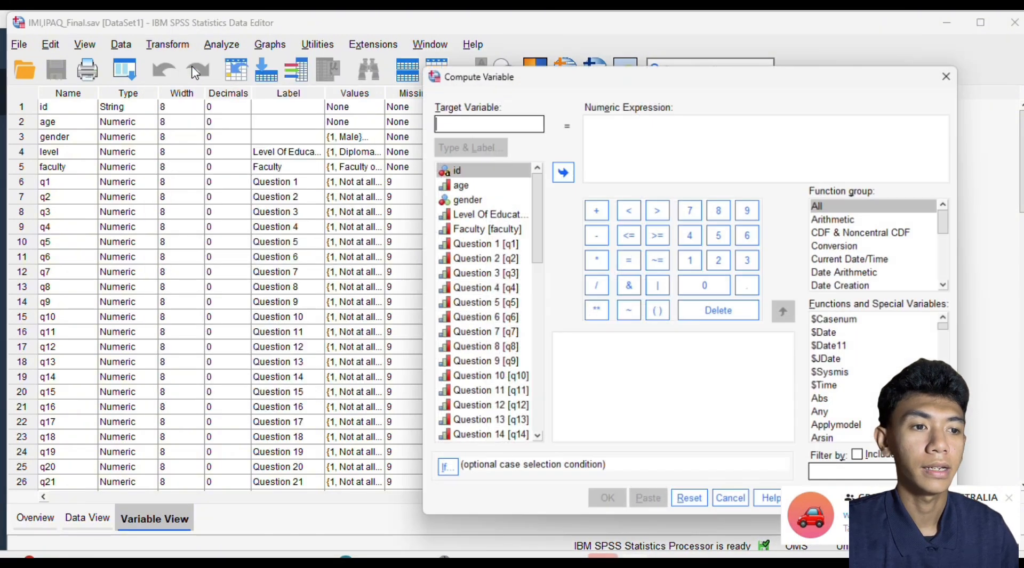
pyautogui.click(493, 124)
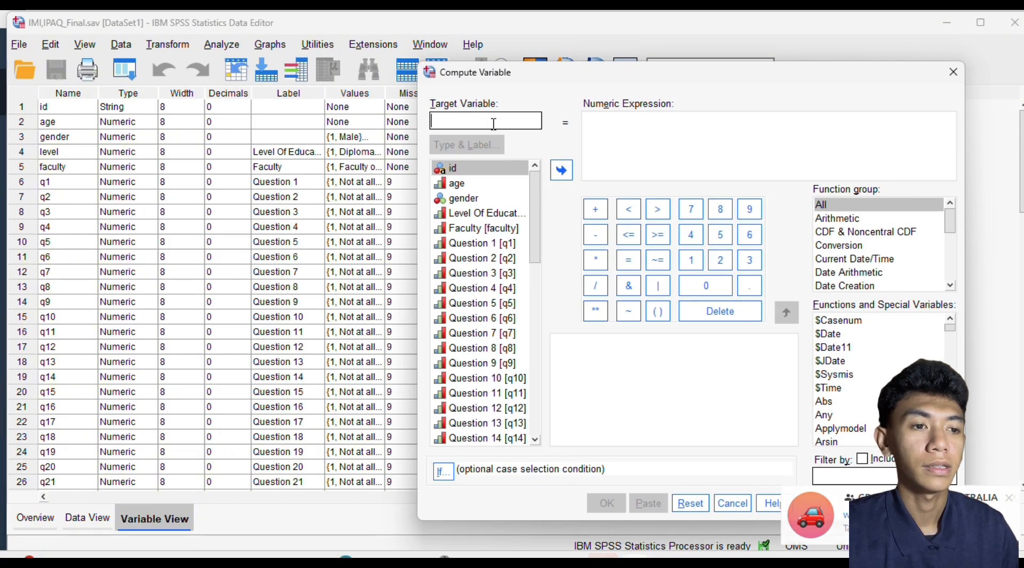
pyautogui.write('Total ')
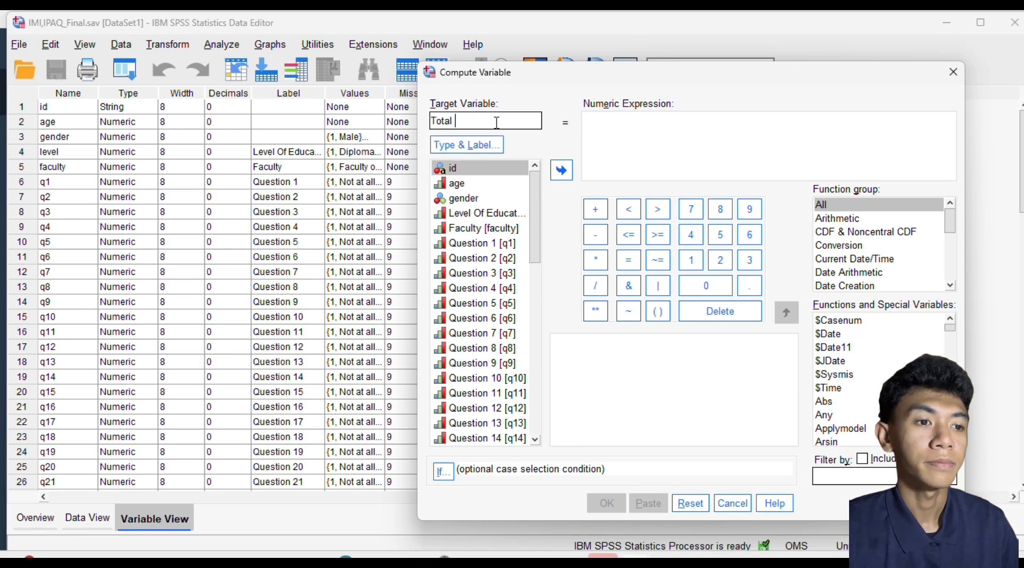
pyautogui.write('Motivation')
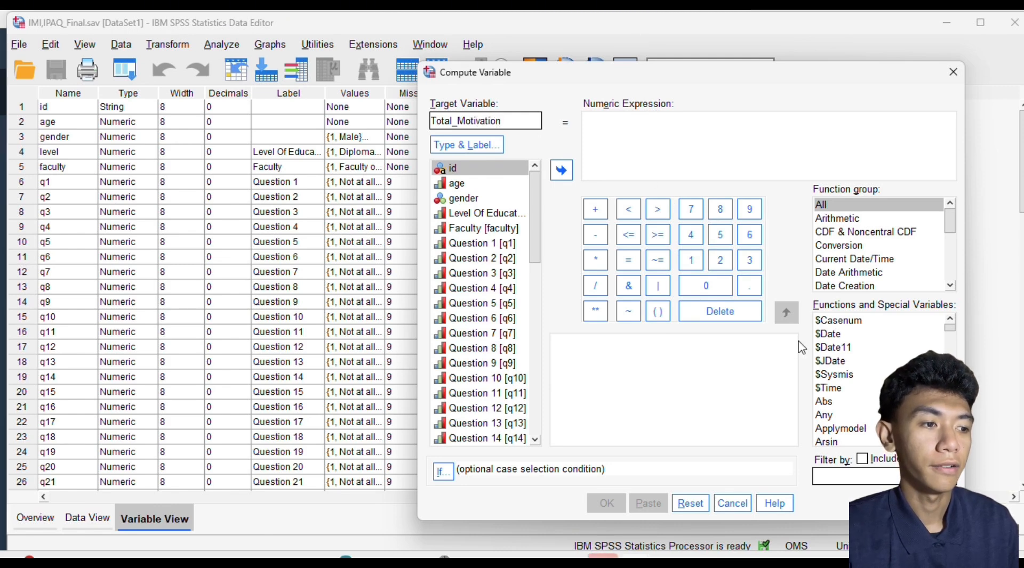
# - Insert the MEAN function into the numeric expression with q1 as its first argument and remove the remaining placeholder
pyautogui.scroll(-12, 875, 367)
pyautogui.scroll(-20, 875, 368)
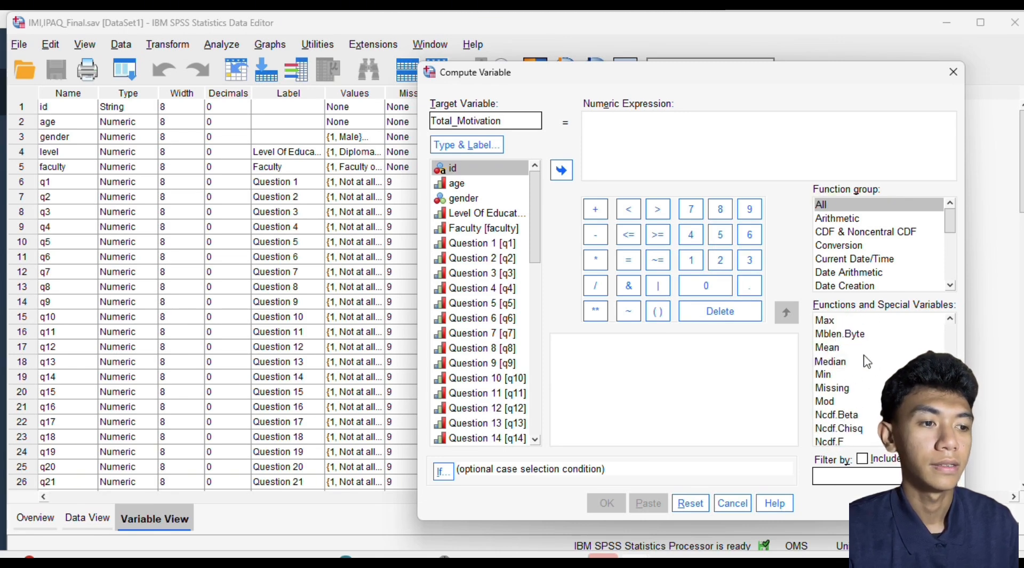
pyautogui.click(852, 351)
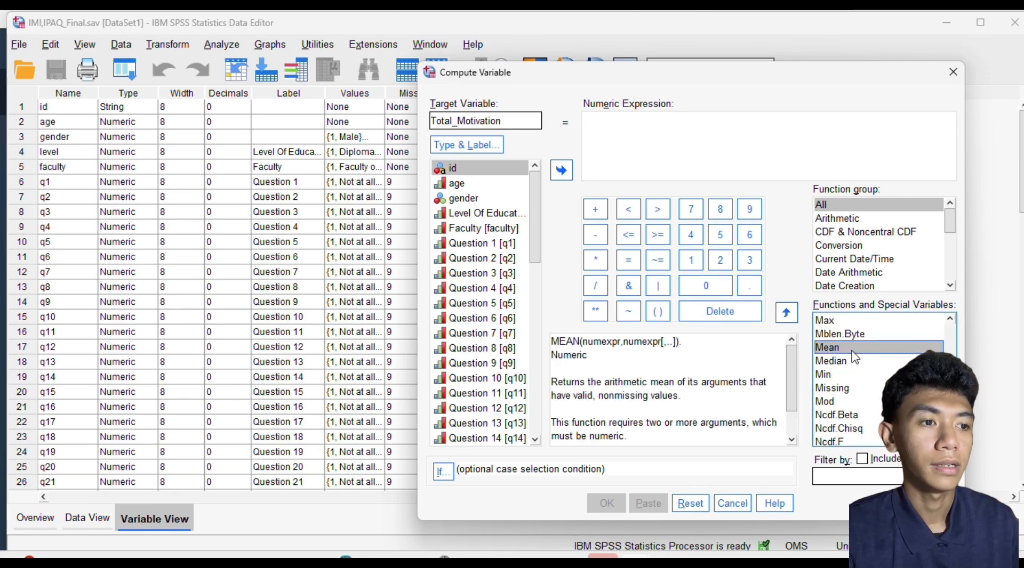
pyautogui.doubleClick(852, 352)
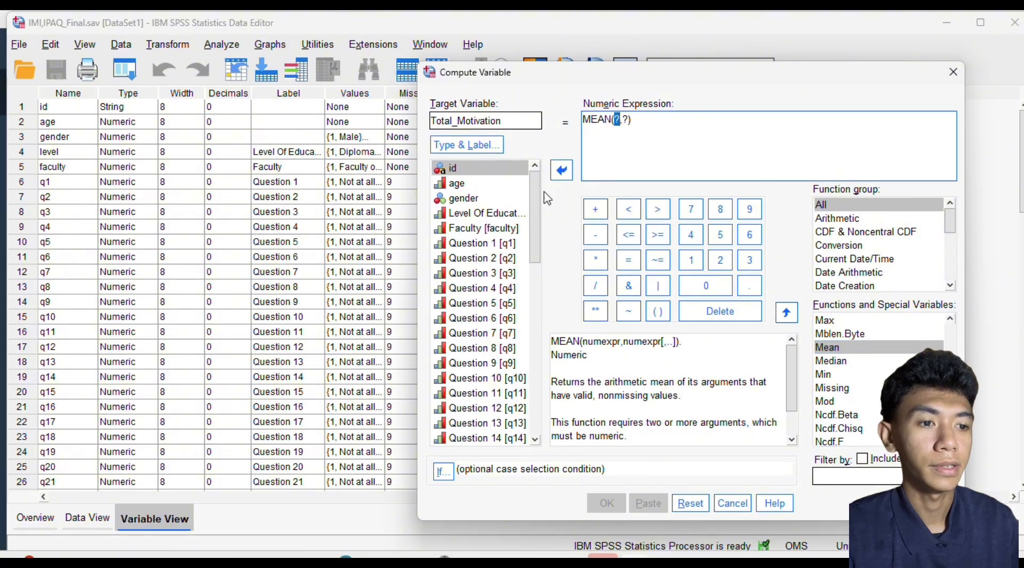
pyautogui.doubleClick(494, 245)
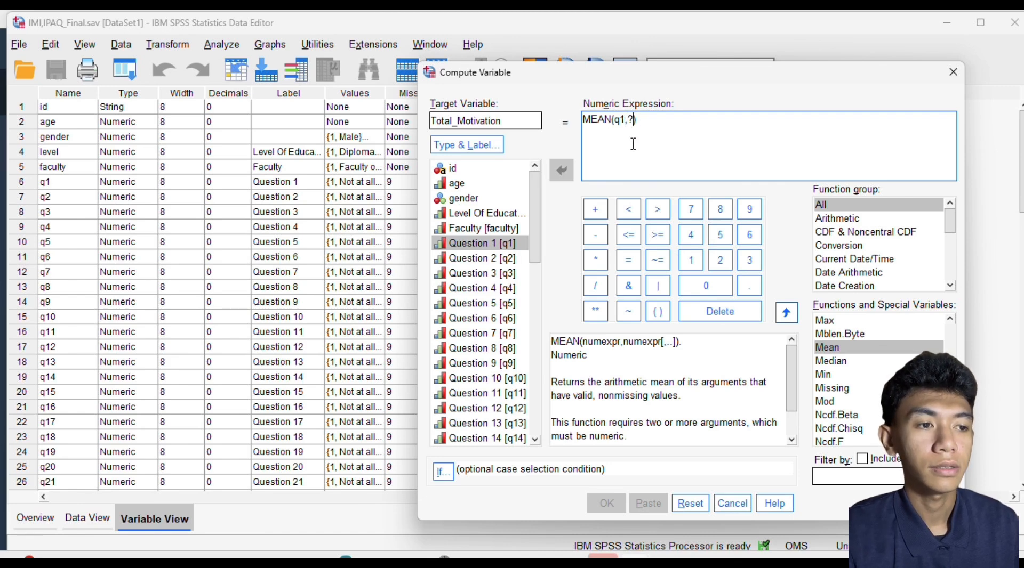
pyautogui.press('BackSpace')
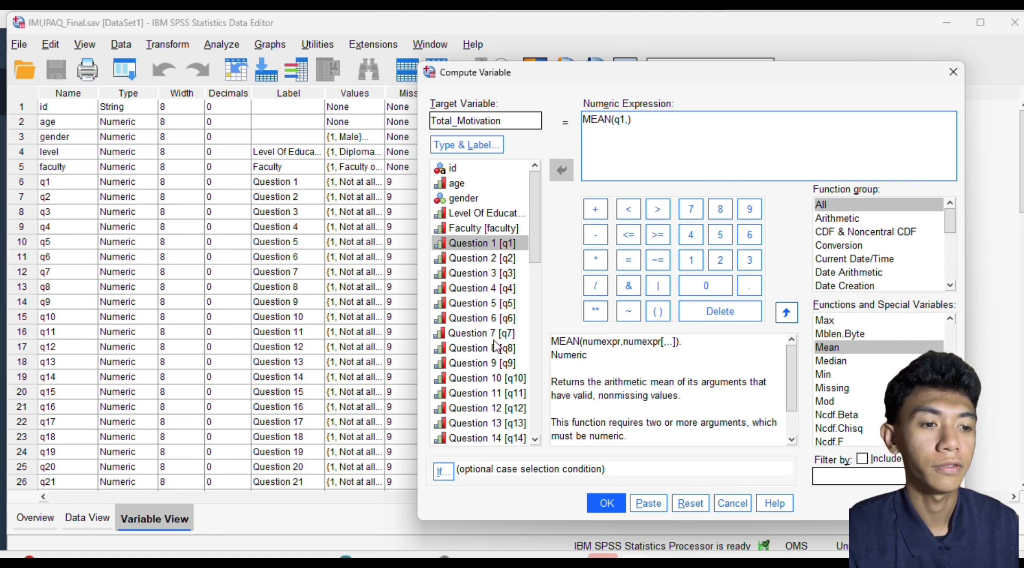
# - Add the reversed question 2 item, q2R, as the second argument of MEAN, followed by a comma
pyautogui.scroll(-12, 496, 342)
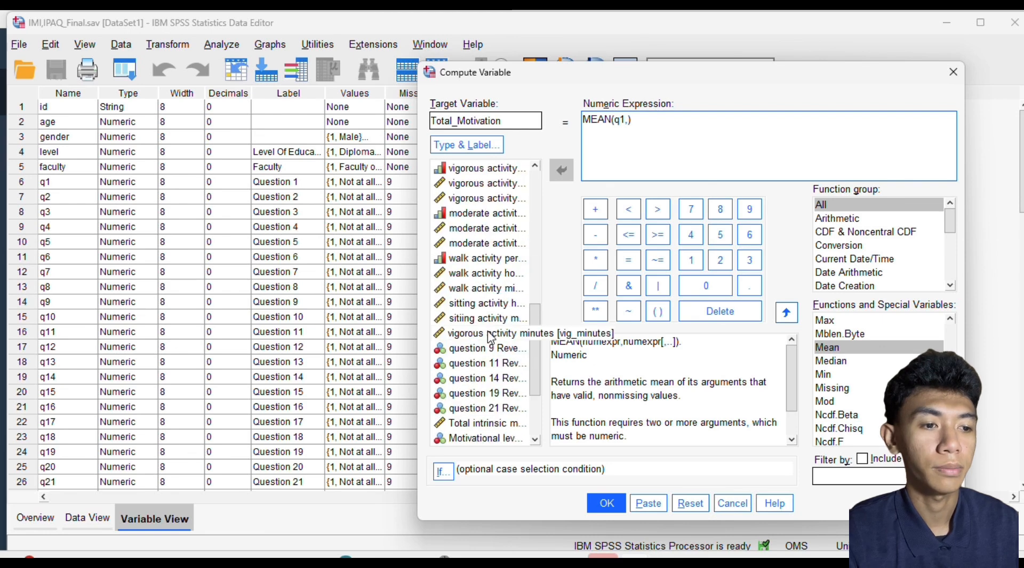
pyautogui.click(489, 336)
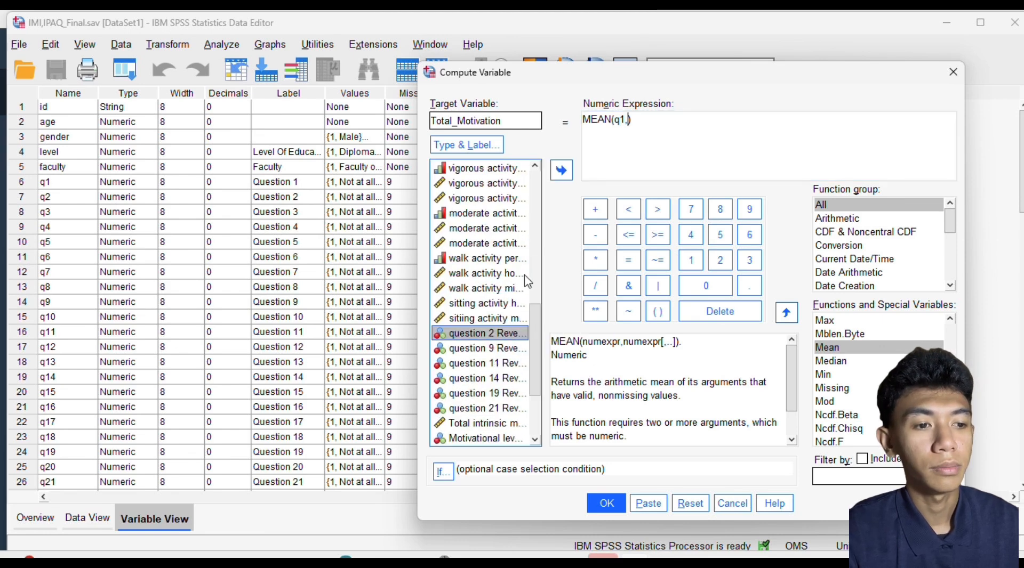
pyautogui.doubleClick(509, 336)
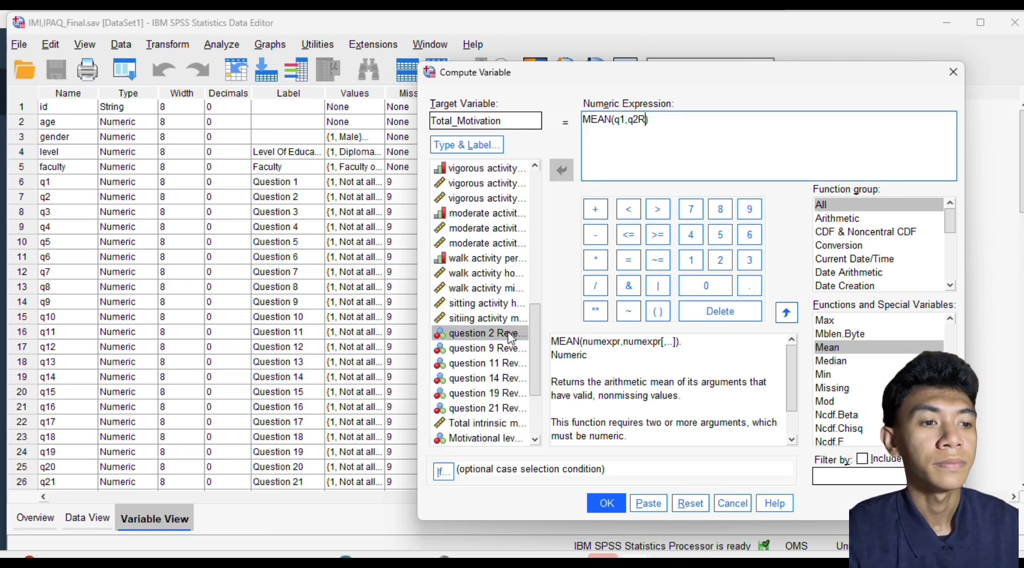
pyautogui.scroll(12, 523, 280)
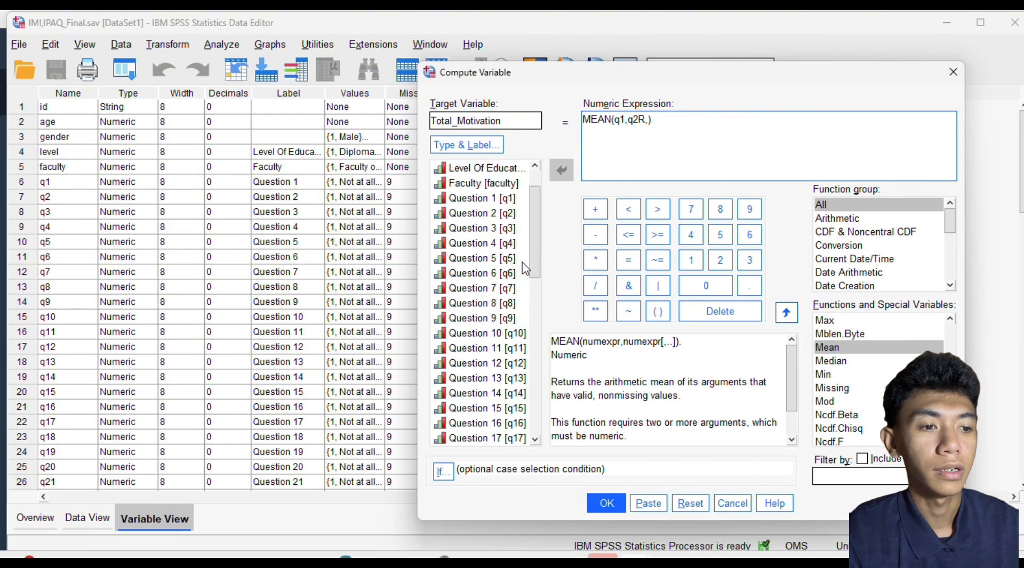
pyautogui.write(',')
# - Add items q3, q4, q5, q6, q7 and q8 to the MEAN arguments, separated by commas
pyautogui.doubleClick(490, 274)
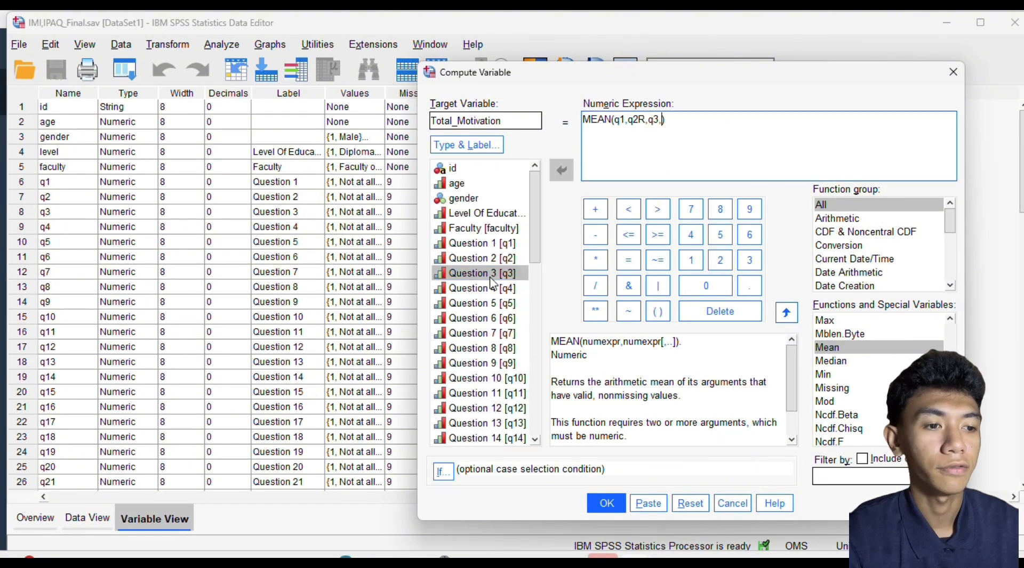
pyautogui.doubleClick(495, 289)
pyautogui.write(',')
pyautogui.doubleClick(499, 303)
pyautogui.write(',')
pyautogui.doubleClick(501, 319)
pyautogui.write(',q5,q6,')
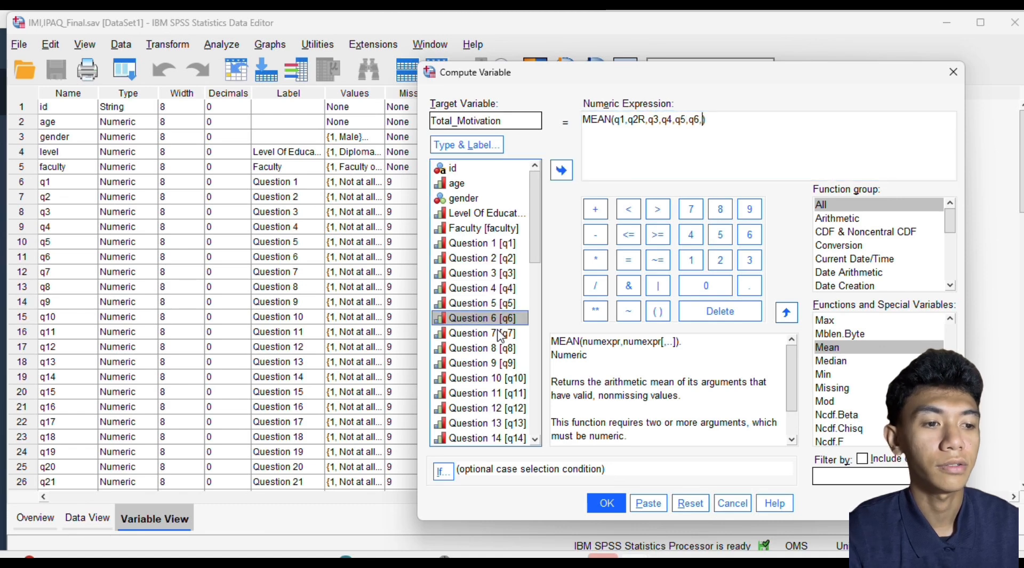
pyautogui.doubleClick(499, 333)
pyautogui.write(',')
pyautogui.doubleClick(501, 349)
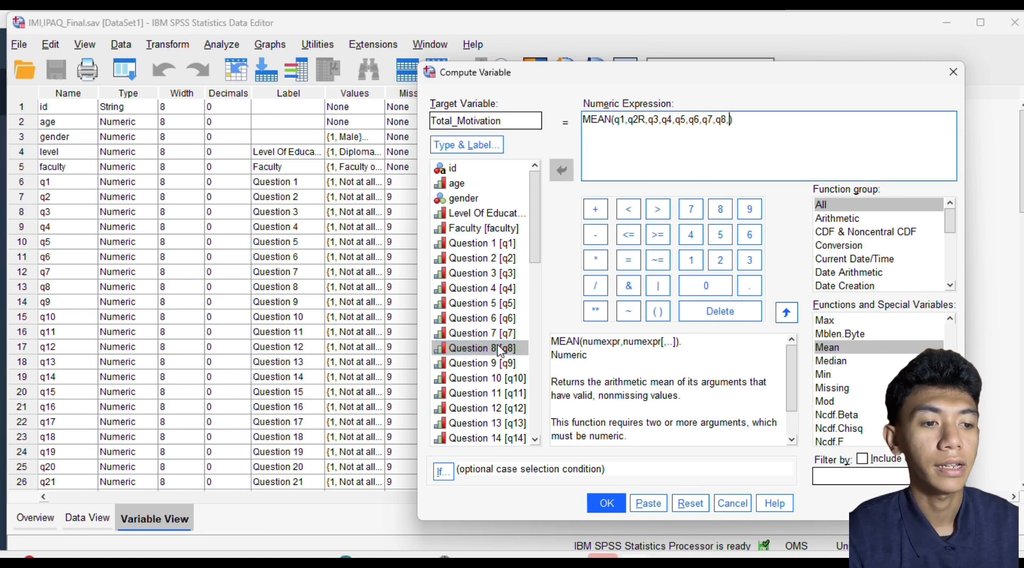
pyautogui.write(',')
# - Extend the MEAN arguments with the reversed item q9R and the original item q10, separated by commas
pyautogui.scroll(-7, 501, 349)
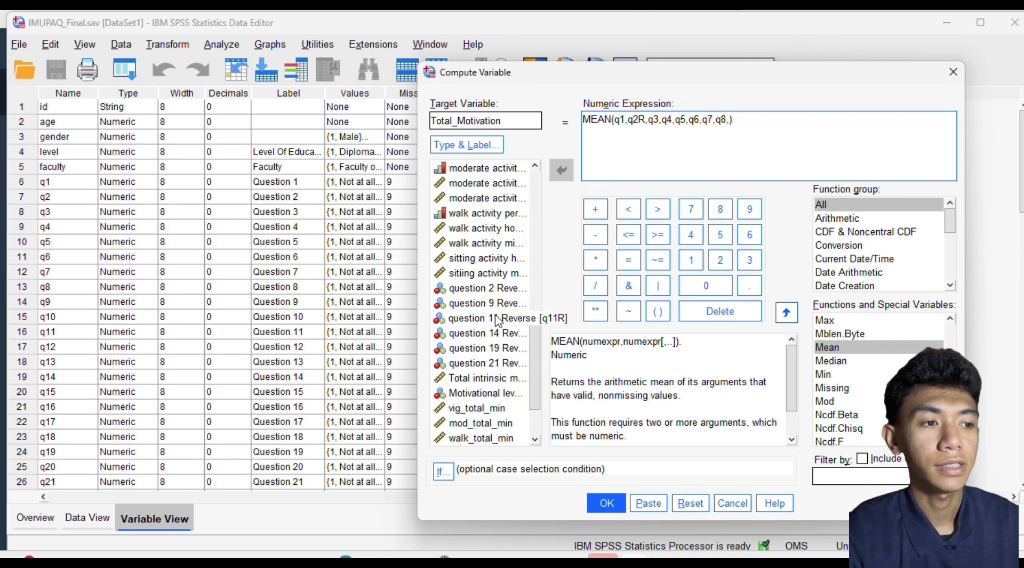
pyautogui.doubleClick(501, 304)
pyautogui.write(',')
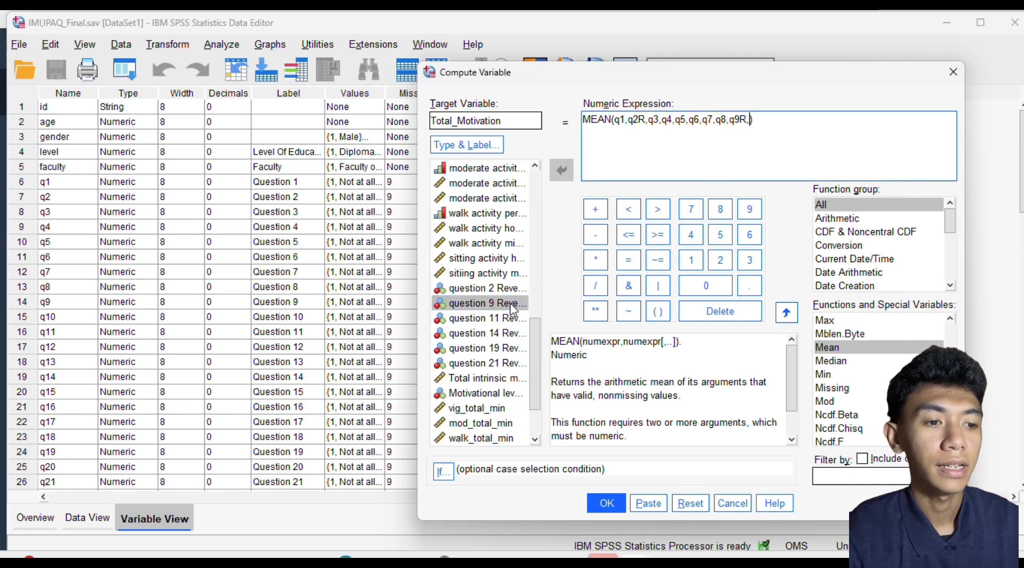
pyautogui.scroll(10, 505, 314)
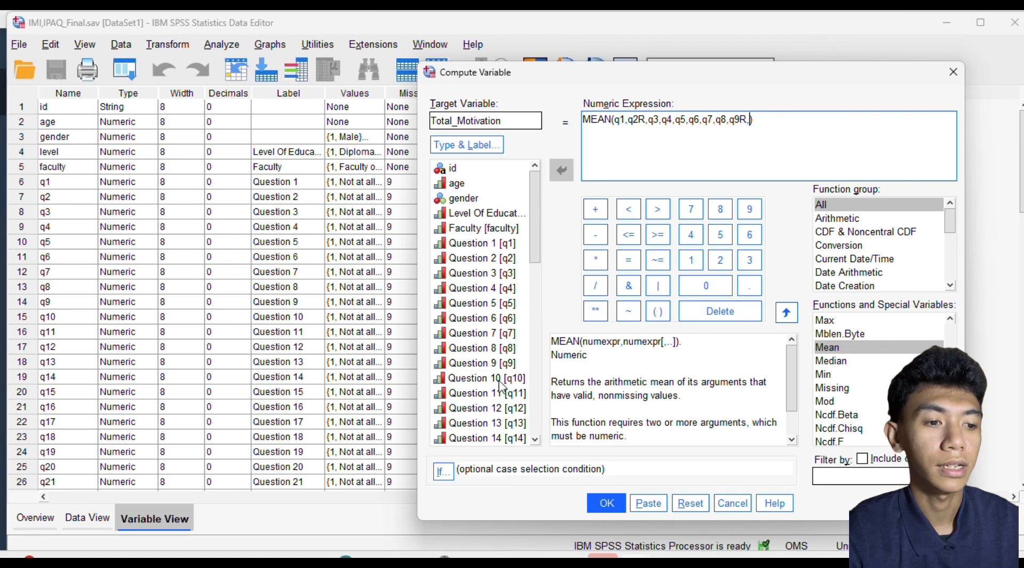
pyautogui.doubleClick(500, 378)
pyautogui.write(',')
# - Append the reversed item q11R and the original items q12 and q13 to the comma-separated MEAN arguments
pyautogui.scroll(-6, 501, 379)
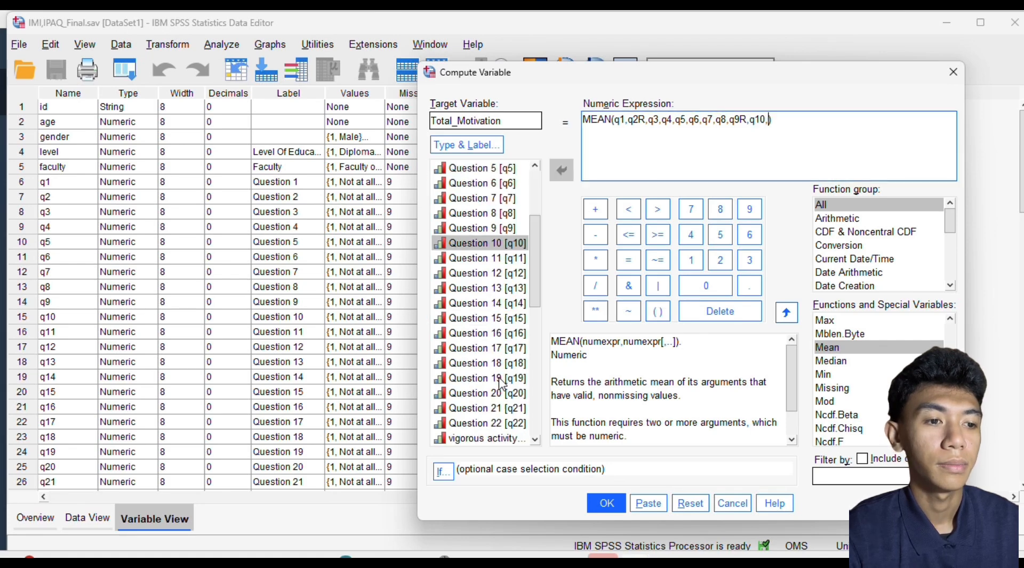
pyautogui.scroll(-4, 501, 377)
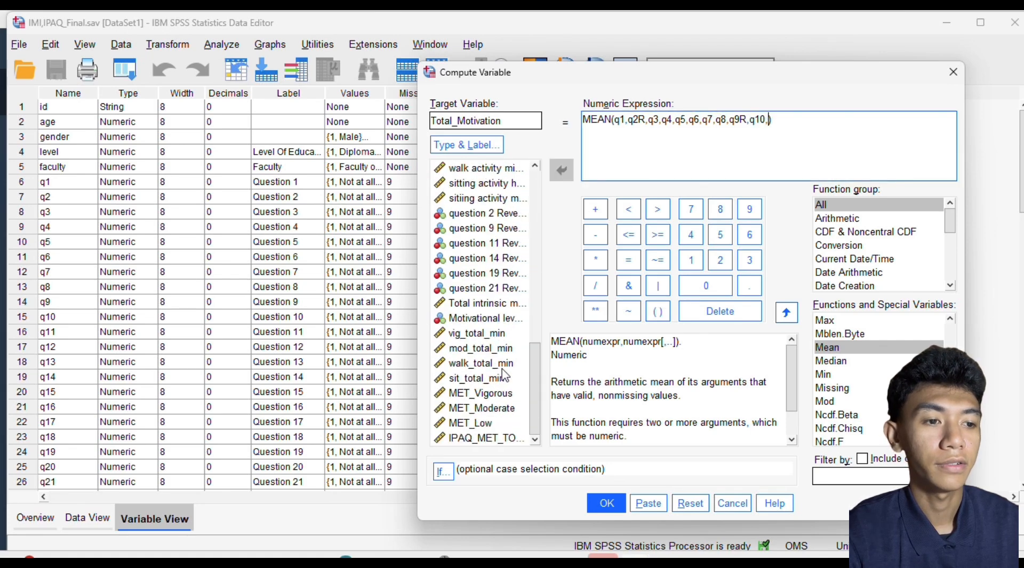
pyautogui.doubleClick(509, 244)
pyautogui.scroll(8, 509, 248)
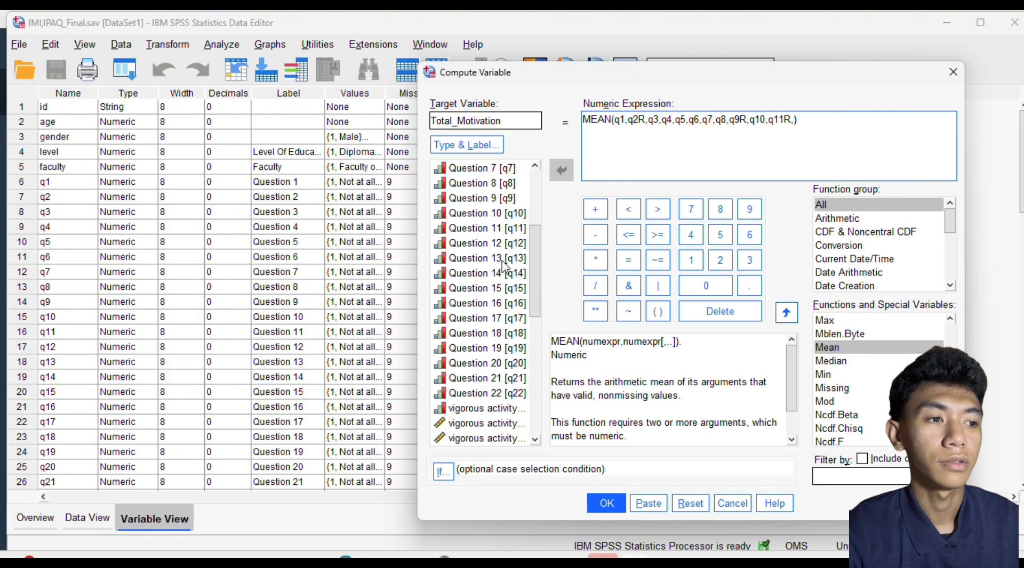
pyautogui.click(510, 246)
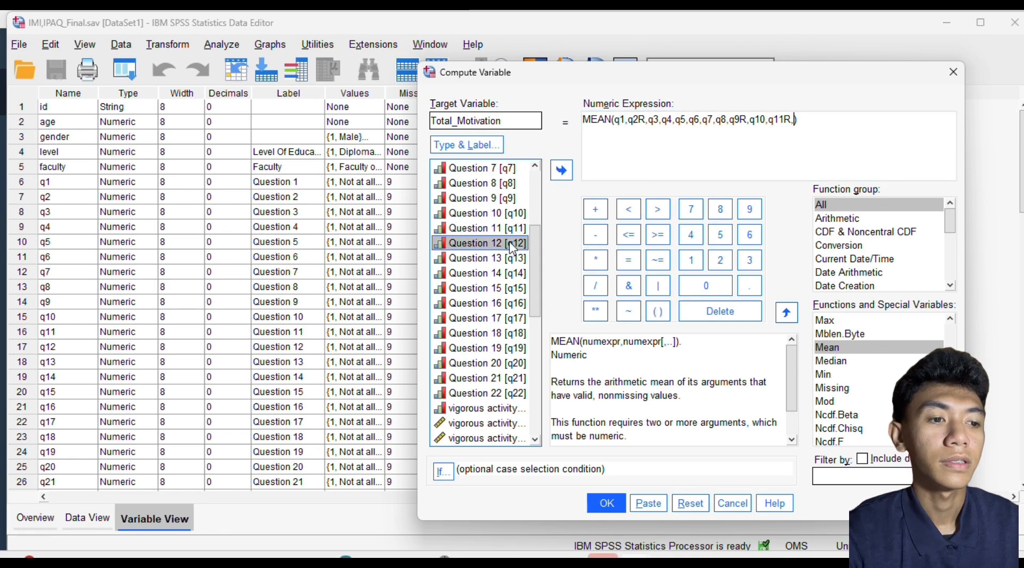
pyautogui.doubleClick(507, 246)
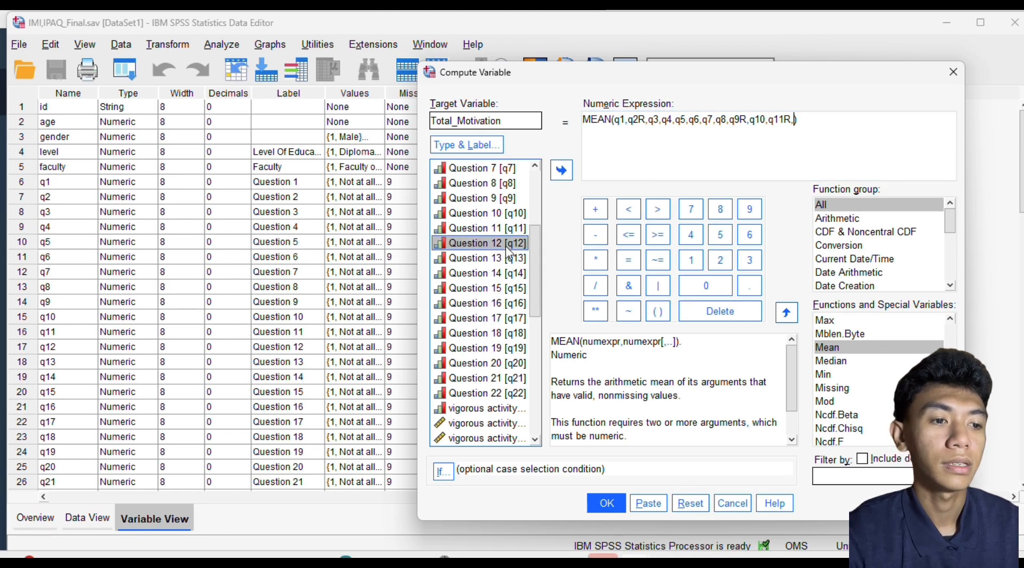
pyautogui.doubleClick(508, 259)
# - Add the reversed item q14R and the original item q15 to the MEAN arguments
pyautogui.scroll(-8, 508, 262)
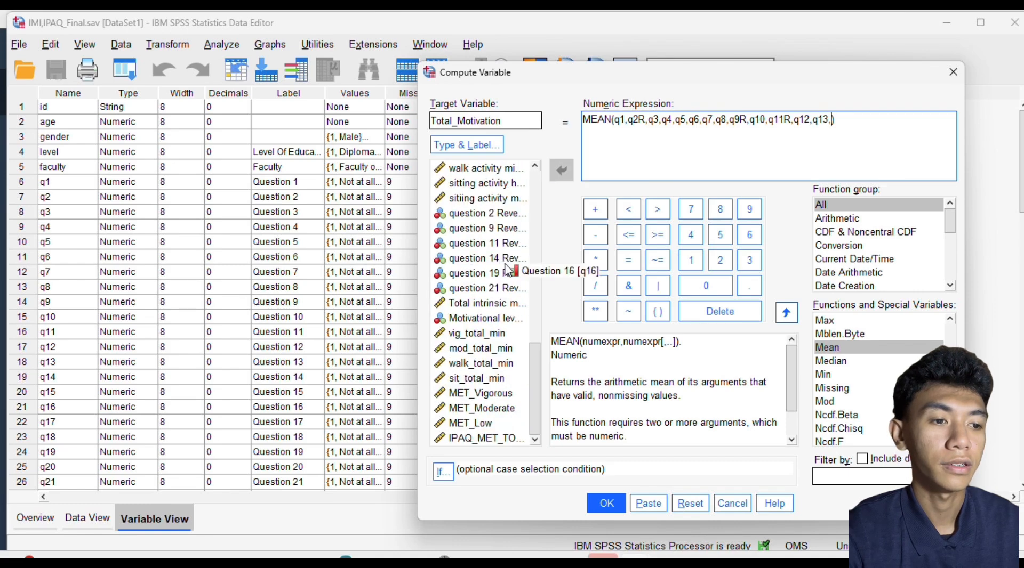
pyautogui.doubleClick(500, 258)
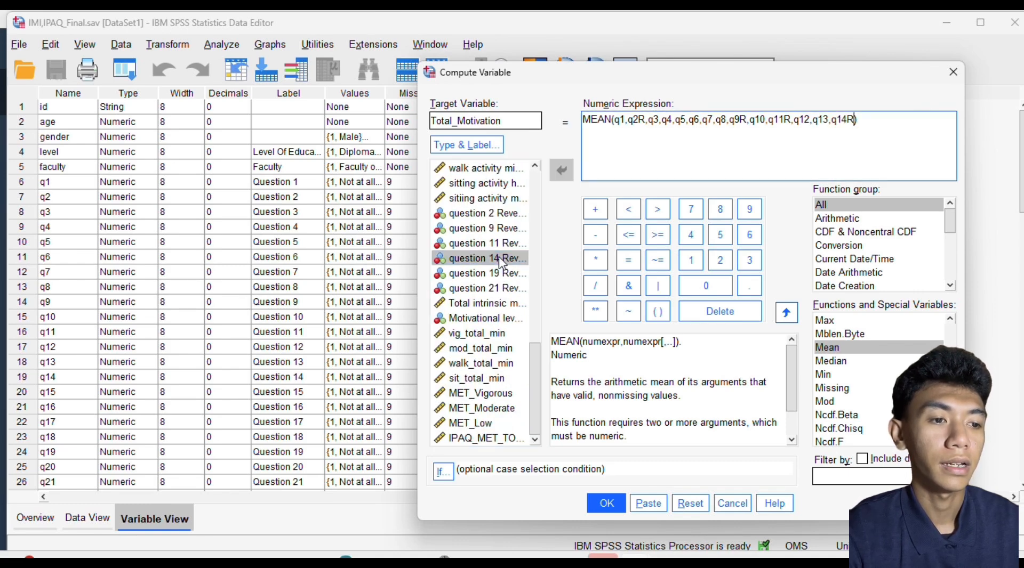
pyautogui.scroll(10, 500, 261)
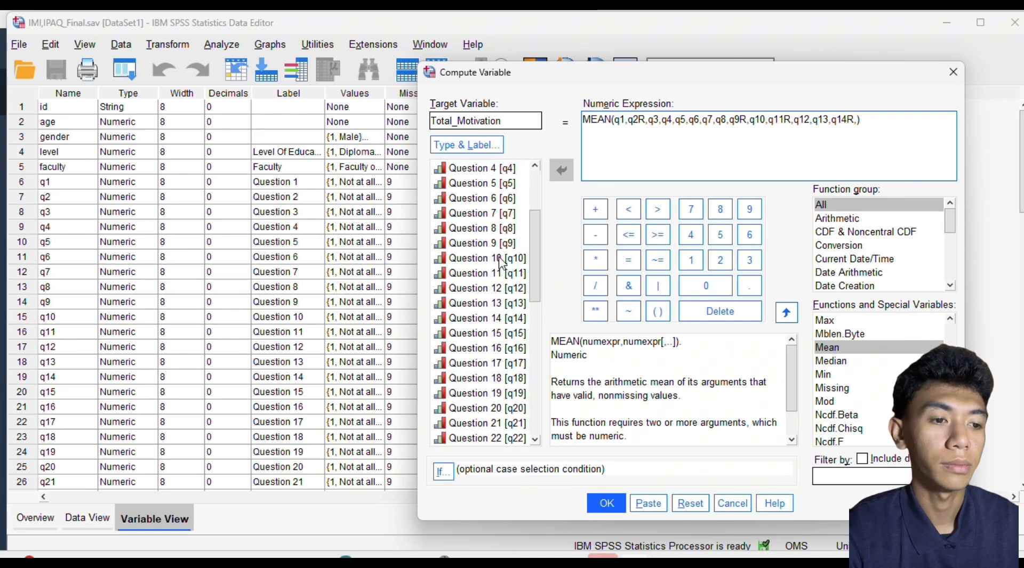
pyautogui.scroll(-2, 500, 261)
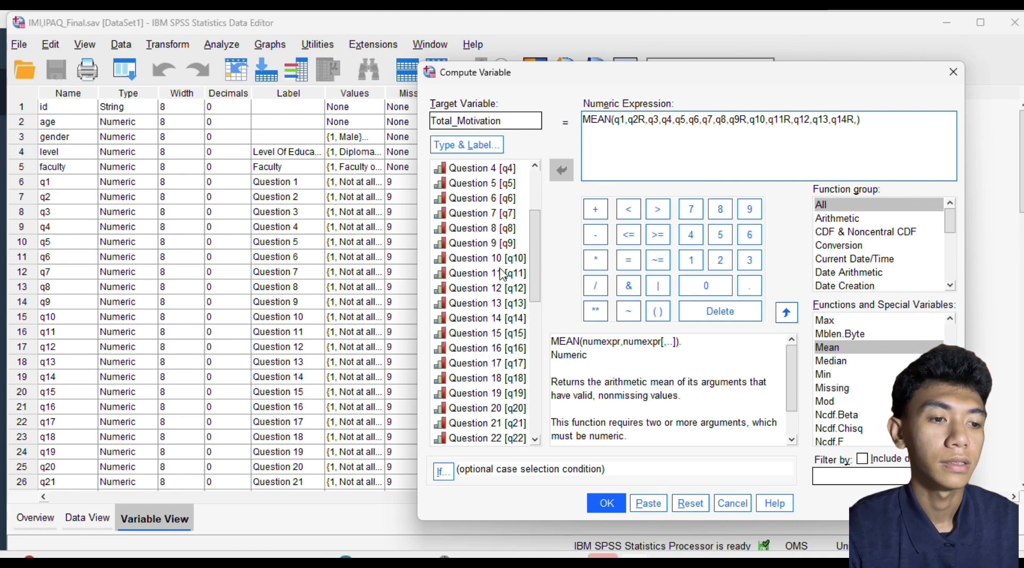
pyautogui.doubleClick(496, 334)
# - Add the original items q16, q17 and q18 to the MEAN arguments, separated by commas
pyautogui.scroll(-2, 496, 339)
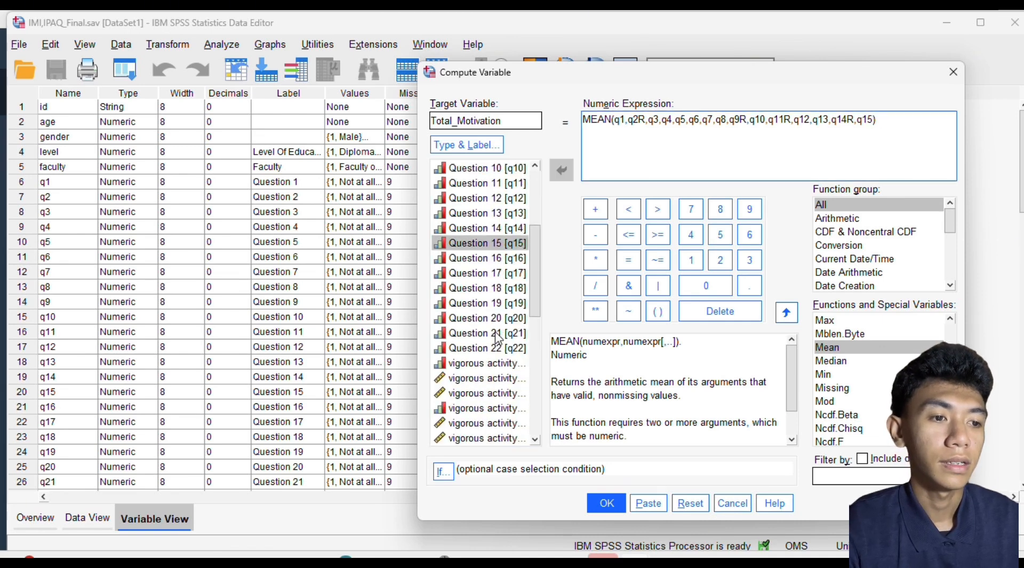
pyautogui.scroll(-2, 495, 339)
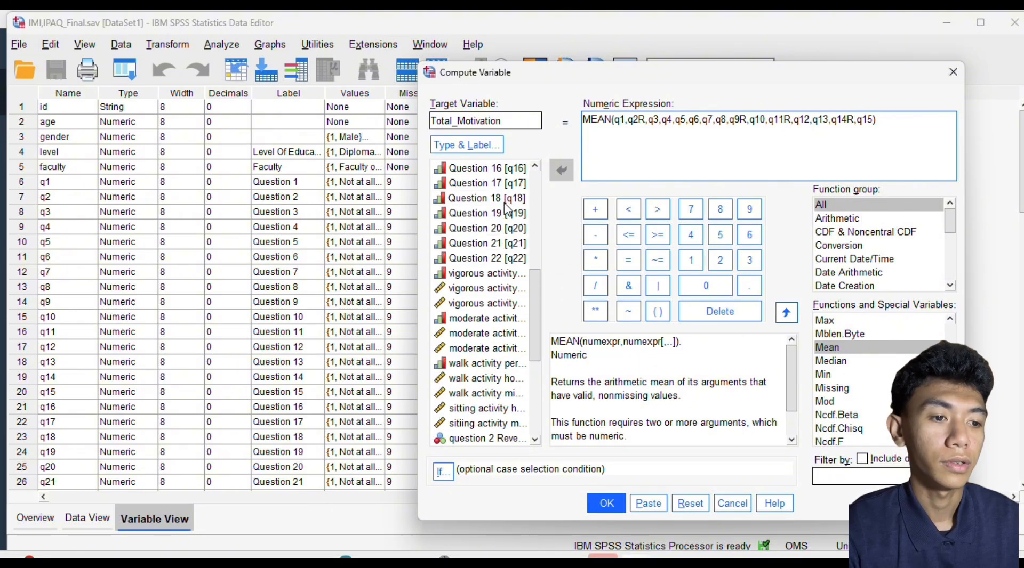
pyautogui.scroll(-1, 496, 353)
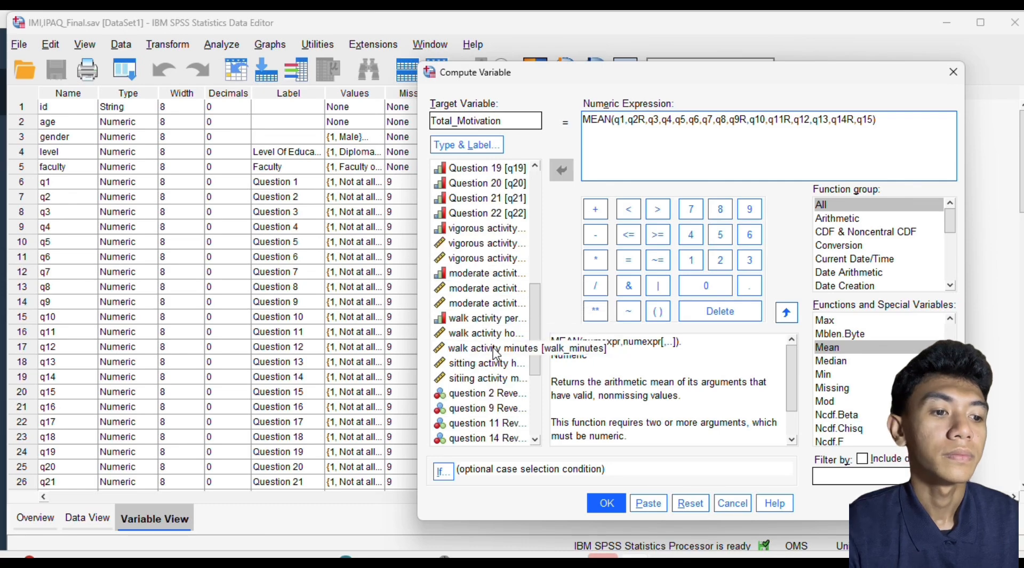
pyautogui.scroll(-1, 495, 353)
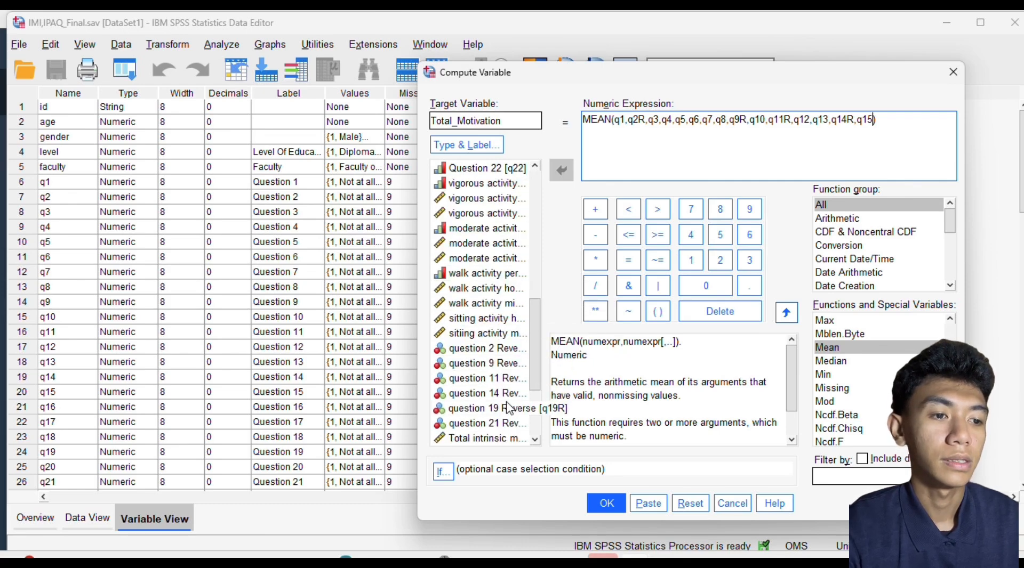
pyautogui.scroll(4, 501, 309)
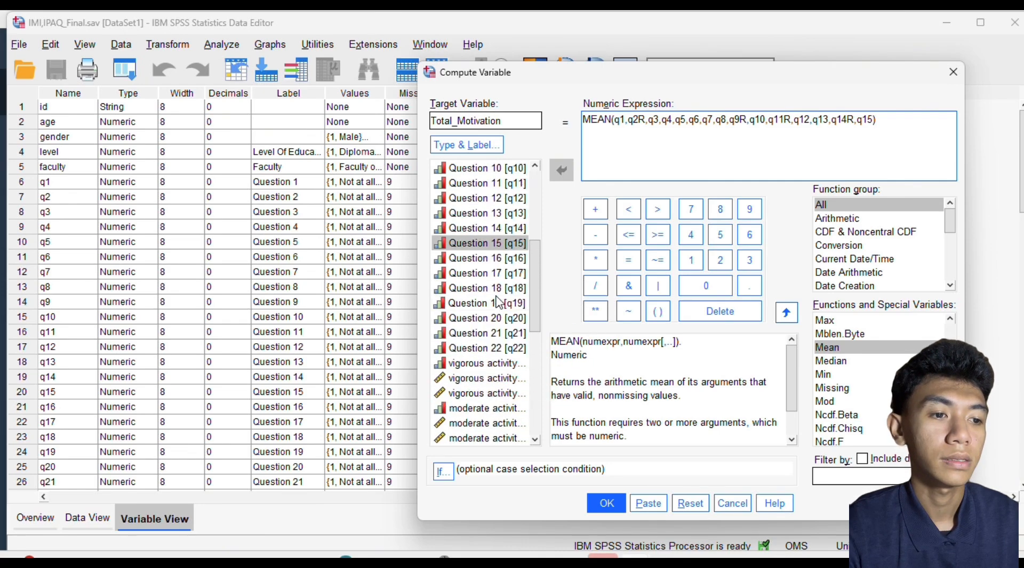
pyautogui.doubleClick(501, 259)
pyautogui.write(',')
pyautogui.click(502, 273)
pyautogui.doubleClick(501, 273)
pyautogui.write(',q16,q17,')
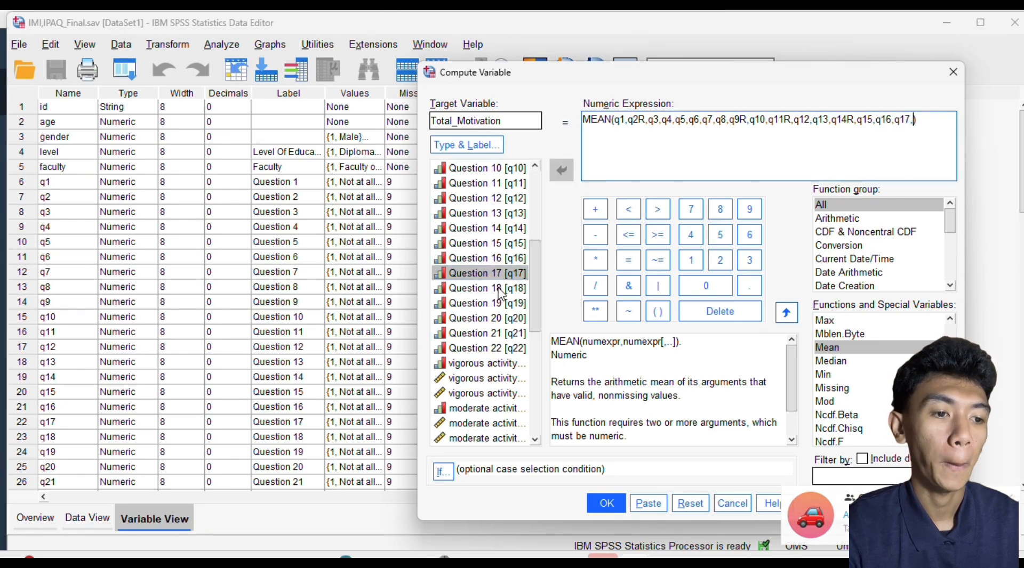
pyautogui.doubleClick(500, 289)
pyautogui.write(',')
# - Append the reversed item q19R and the original item q20 to the comma-separated MEAN arguments
pyautogui.scroll(-5, 500, 292)
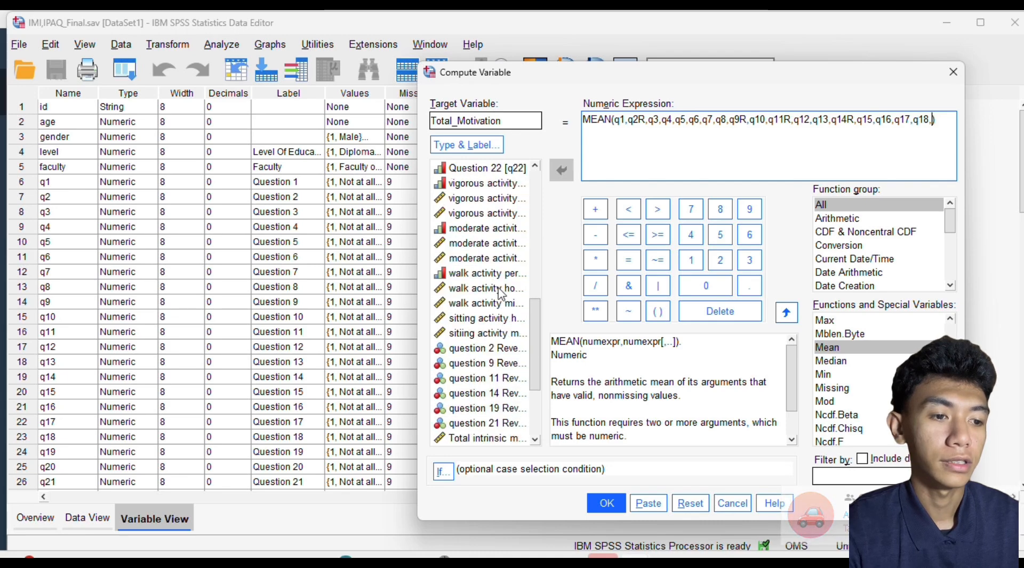
pyautogui.click(504, 365)
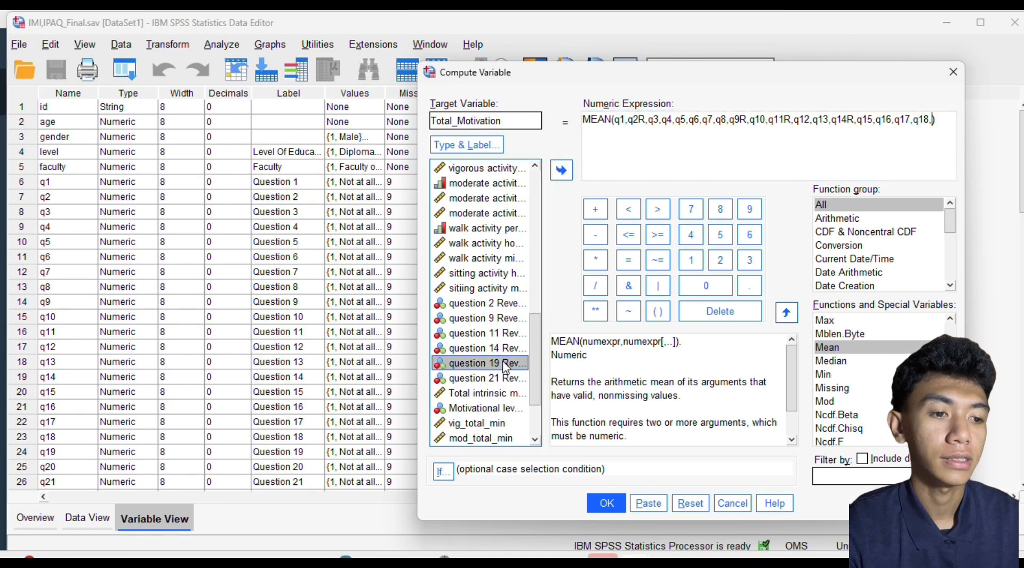
pyautogui.doubleClick(503, 365)
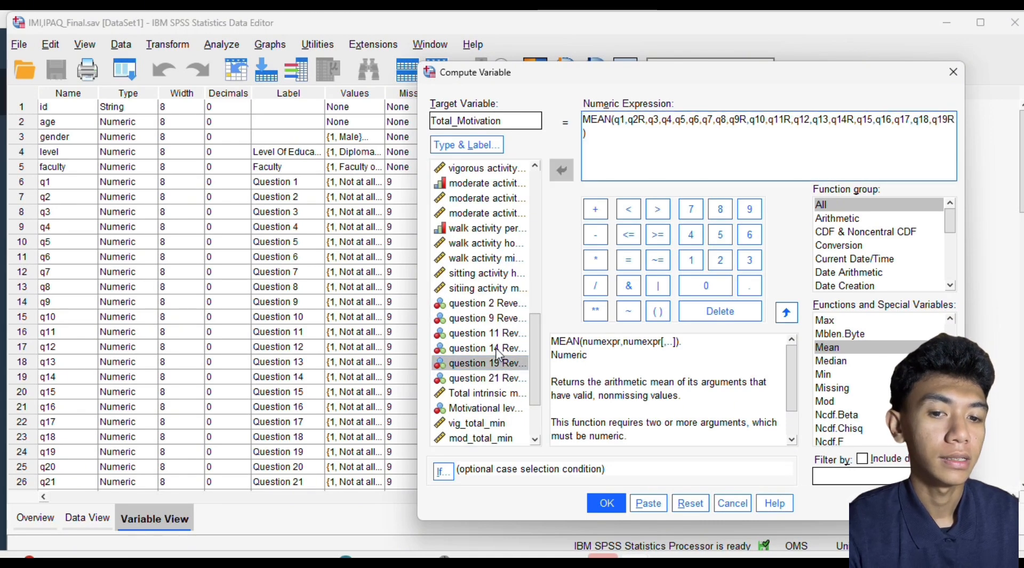
pyautogui.write(',')
pyautogui.scroll(6, 505, 320)
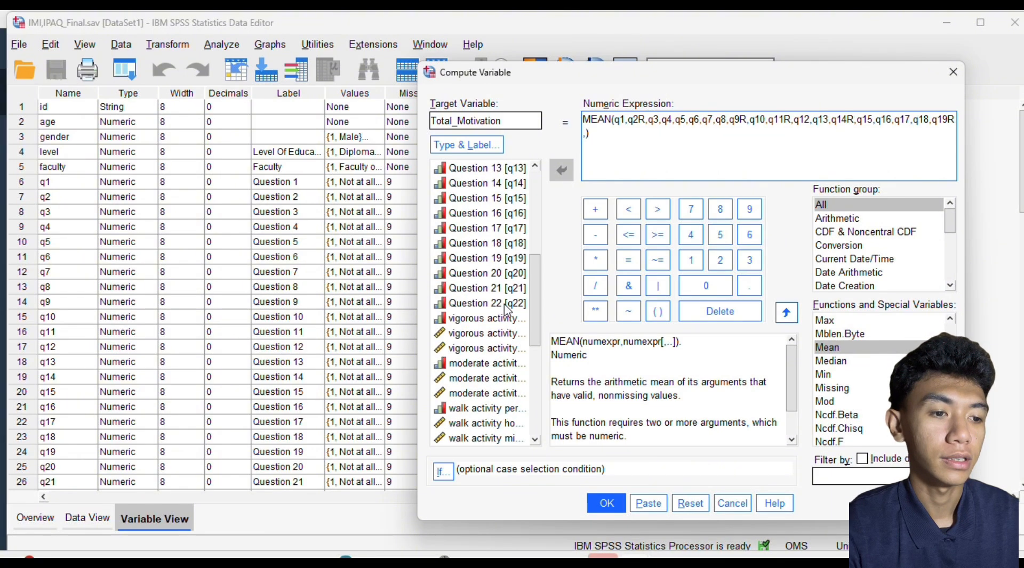
pyautogui.doubleClick(502, 364)
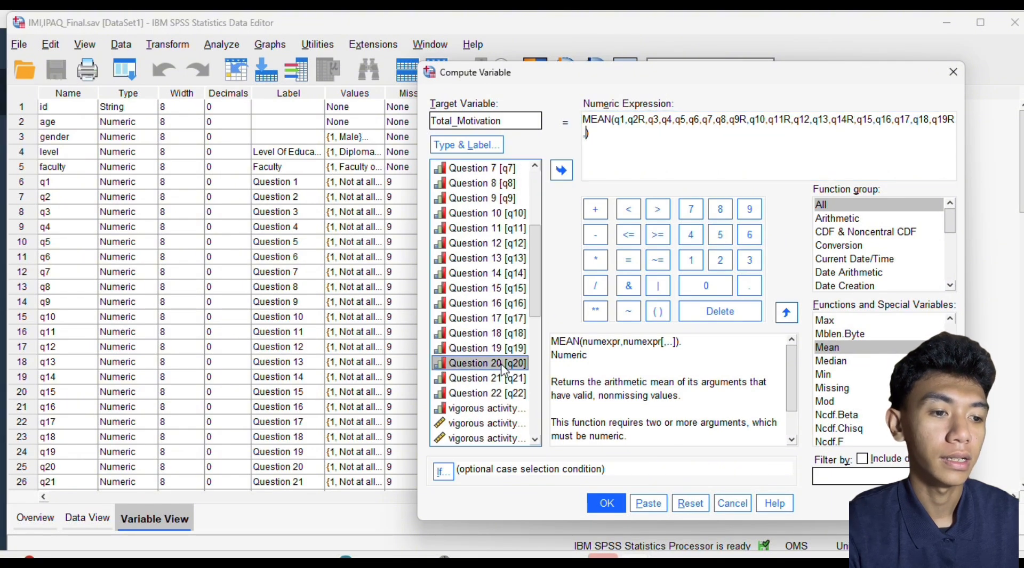
# - Complete the MEAN arguments with the reversed item q21R and the original item q22, and compute Total_Motivation
pyautogui.scroll(-7, 501, 365)
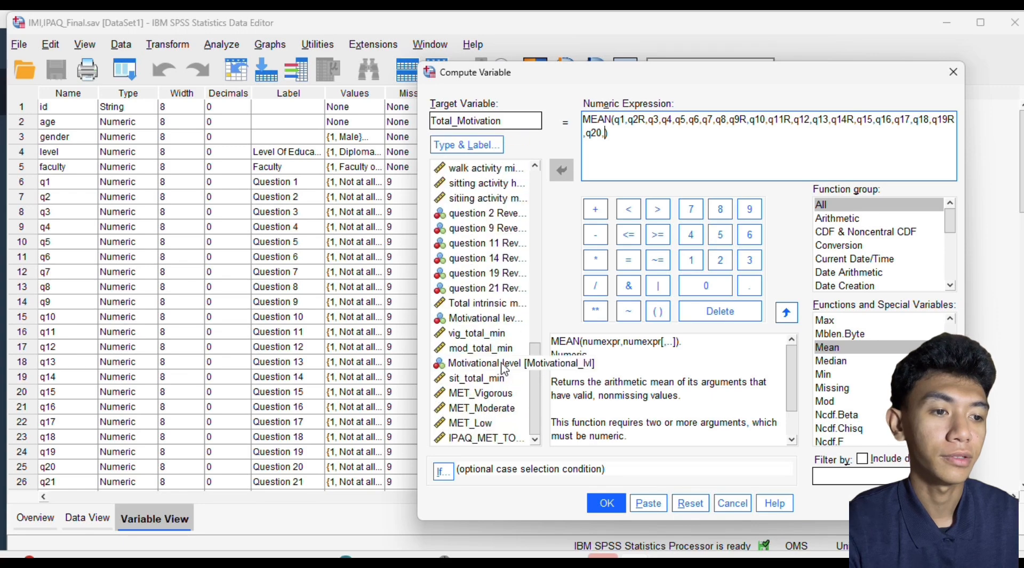
pyautogui.click(506, 289)
pyautogui.doubleClick(507, 289)
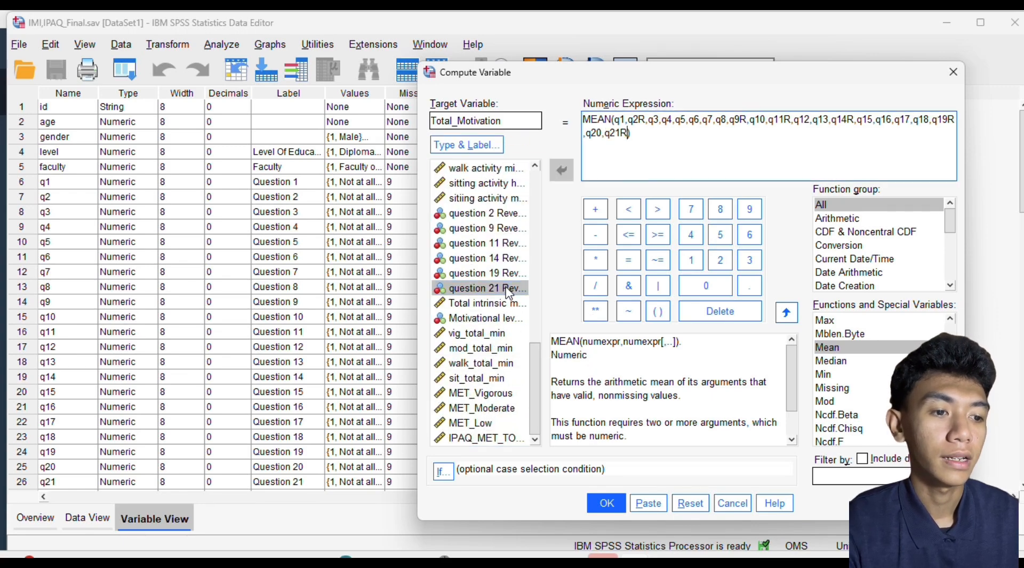
pyautogui.scroll(6, 506, 292)
pyautogui.write(',')
pyautogui.doubleClick(508, 349)
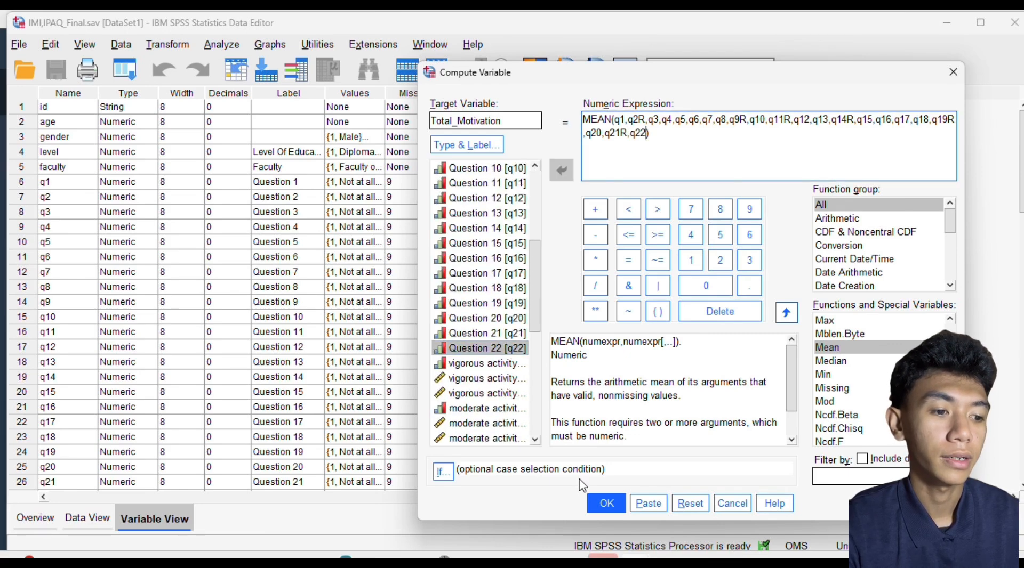
pyautogui.click(606, 503)
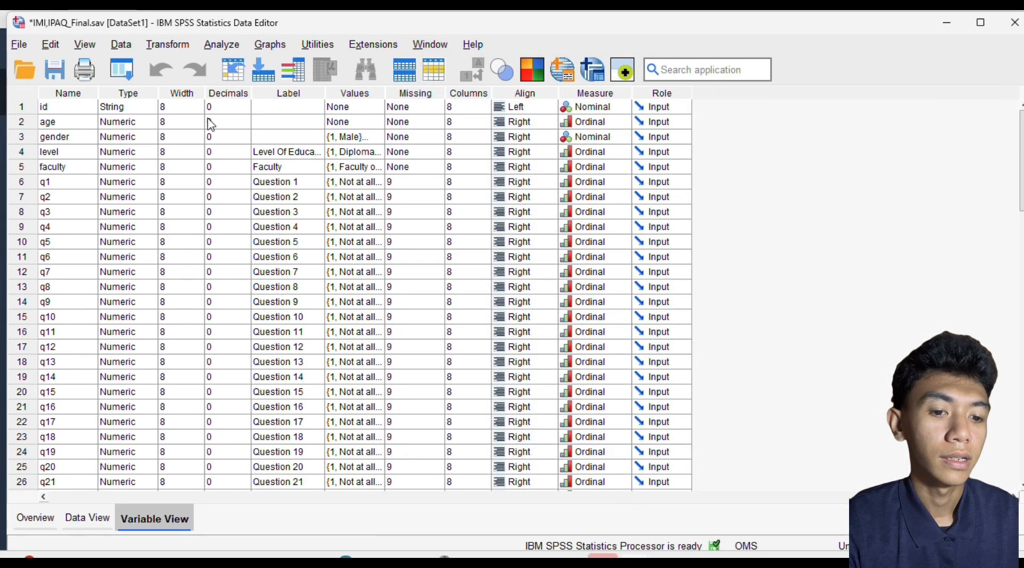
# - Check the computed Total_Motivation column at the end of the case data
pyautogui.click(93, 528)
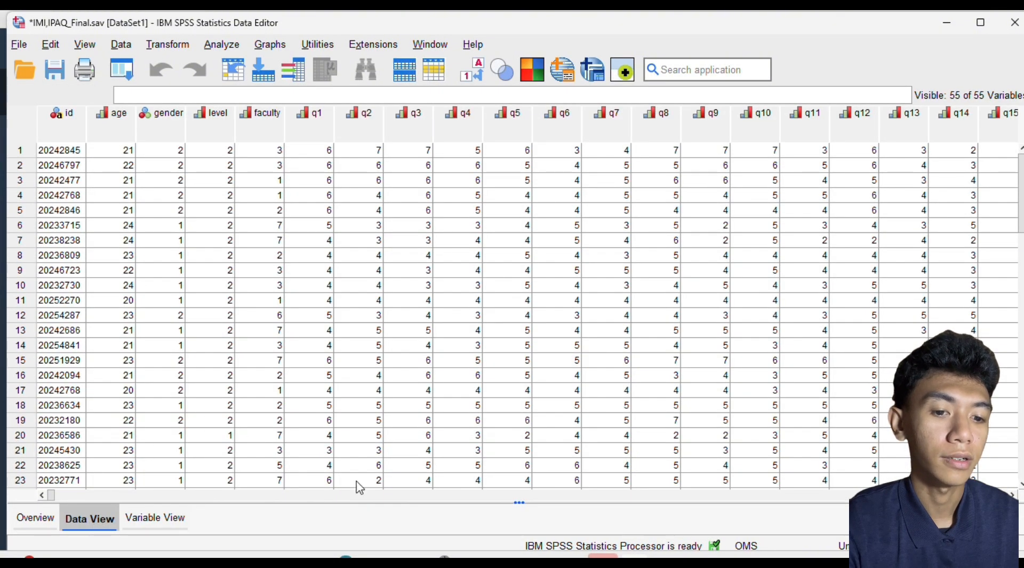
pyautogui.moveTo(62, 504); pyautogui.dragTo(874, 517)
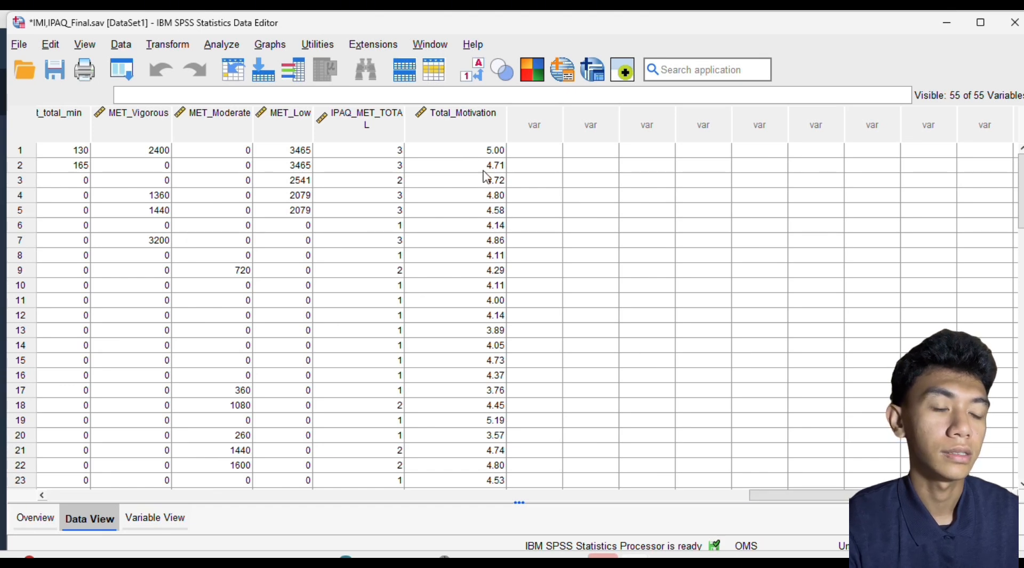
pyautogui.click(482, 127)
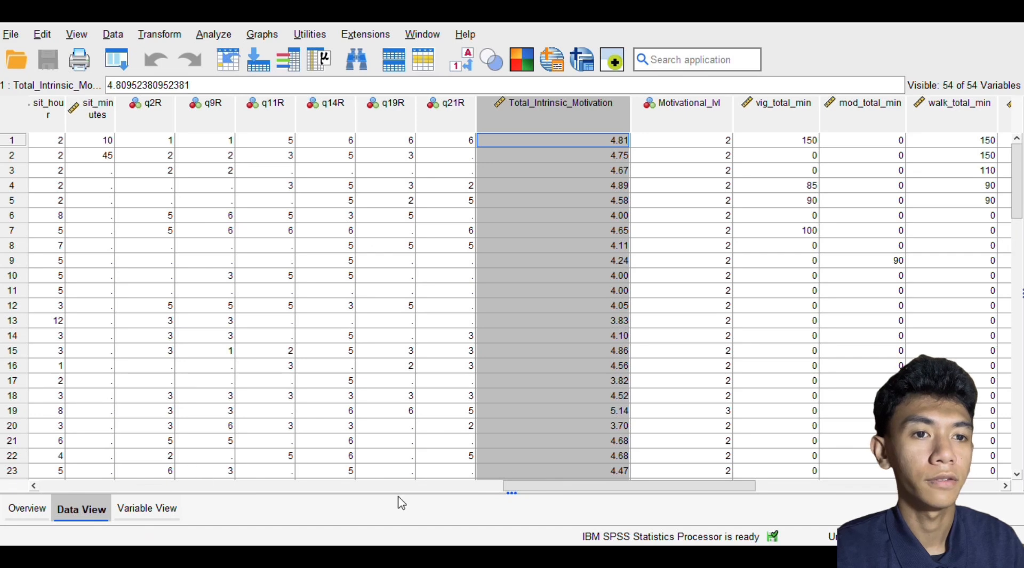
pyautogui.click(552, 426)
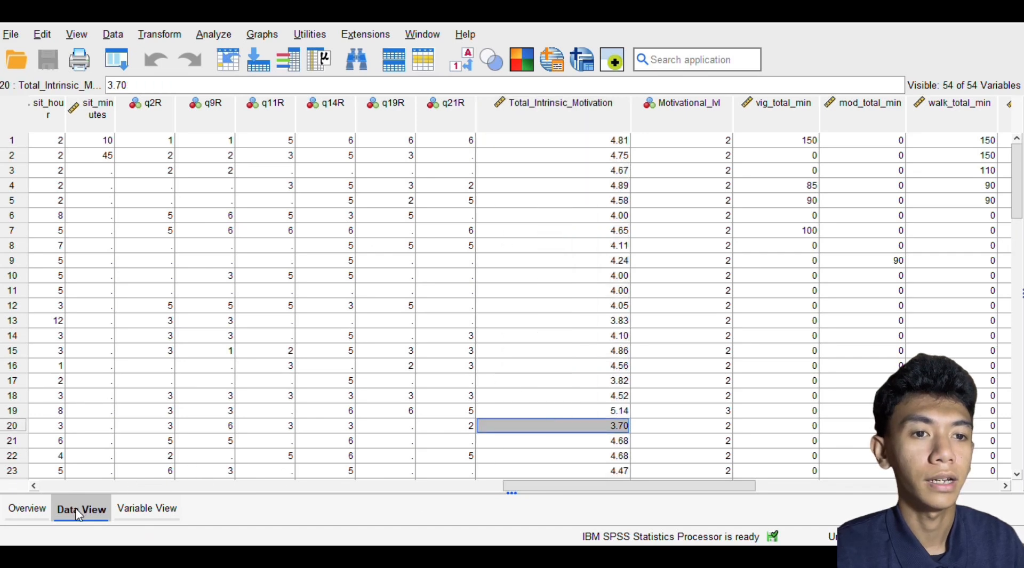
pyautogui.click(214, 34)
pyautogui.moveTo(238, 118)
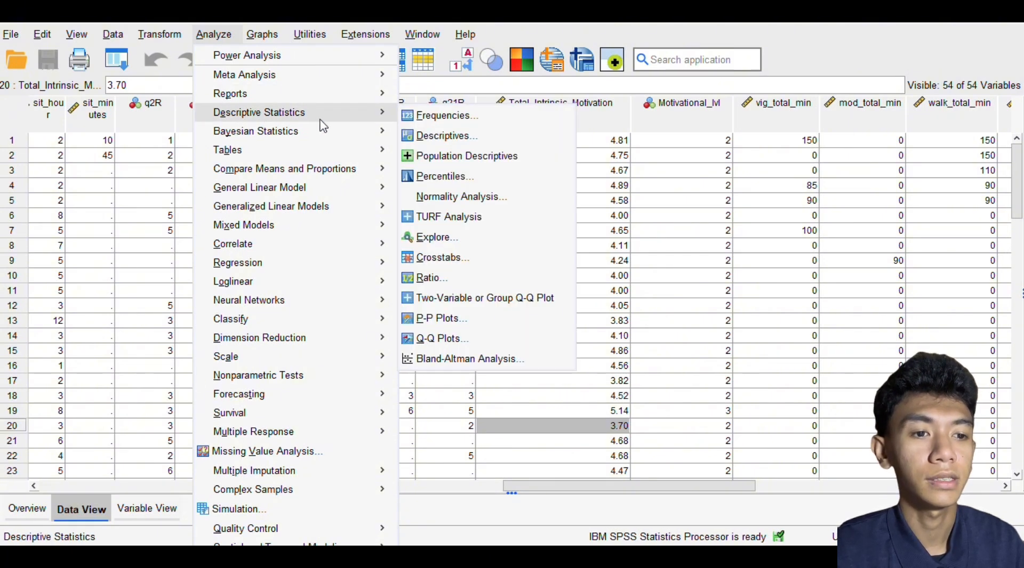
pyautogui.click(431, 137)
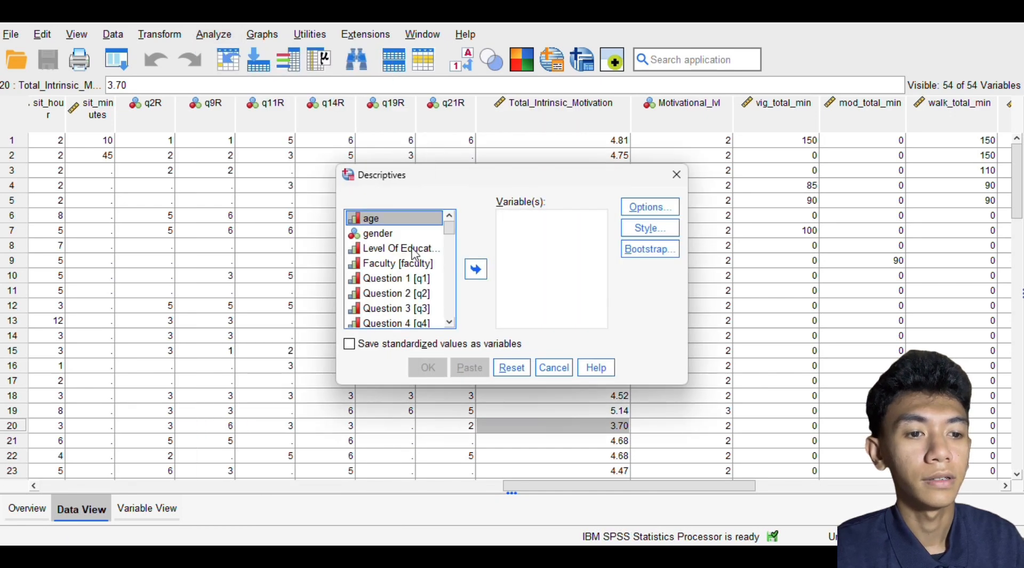
pyautogui.scroll(-7, 400, 249)
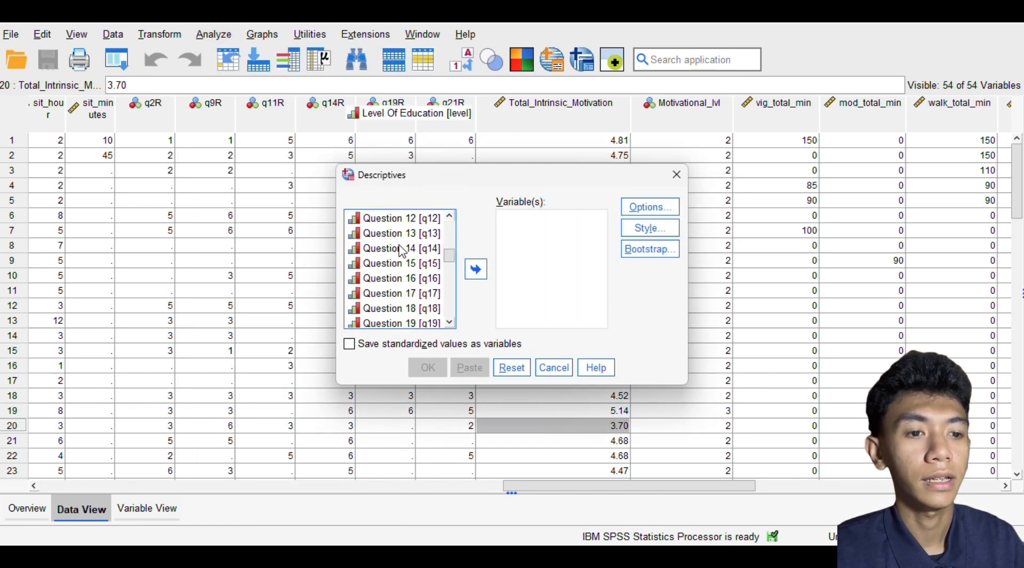
pyautogui.scroll(-5, 400, 249)
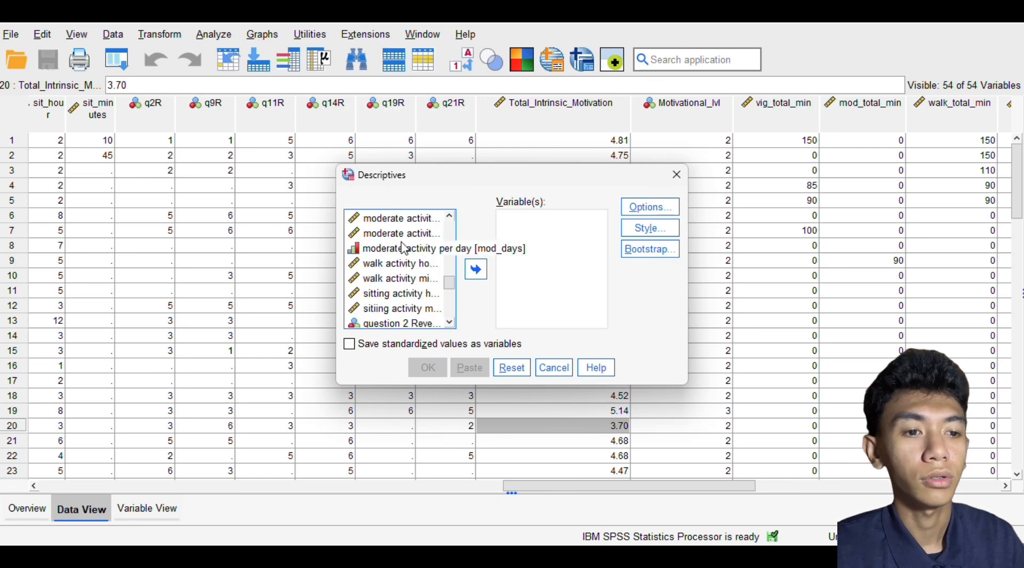
pyautogui.scroll(-1, 402, 249)
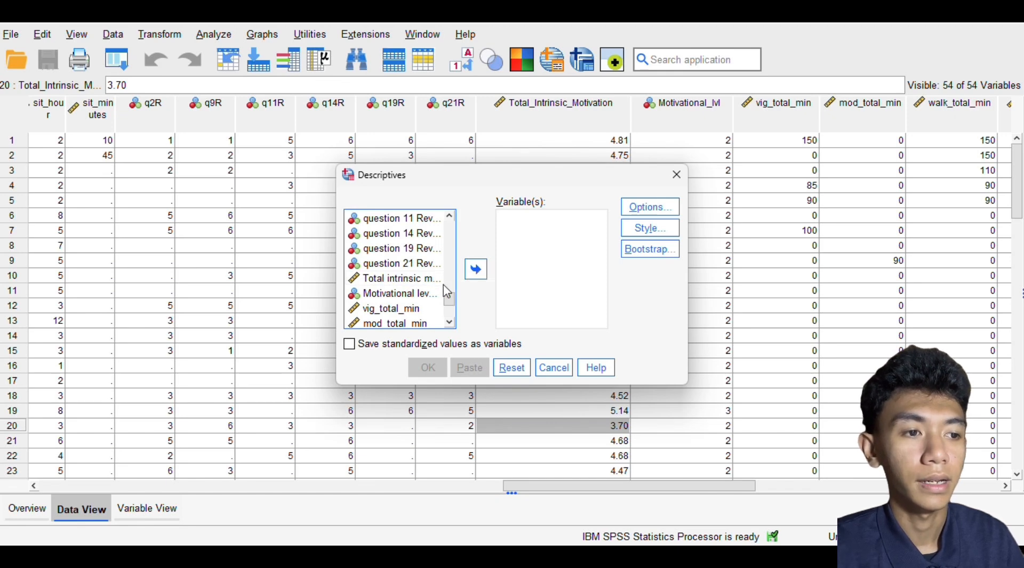
pyautogui.click(476, 270)
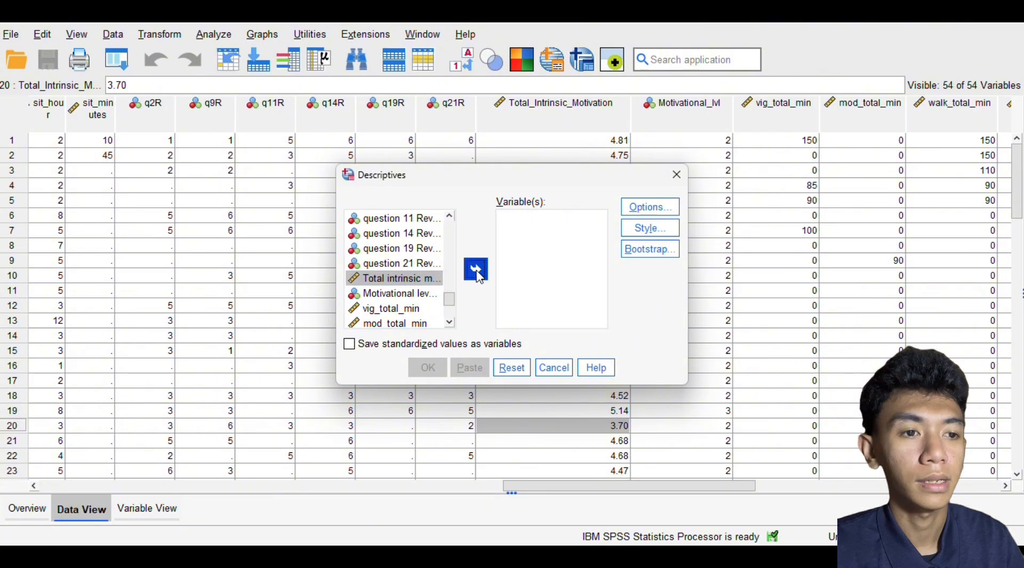
pyautogui.click(650, 214)
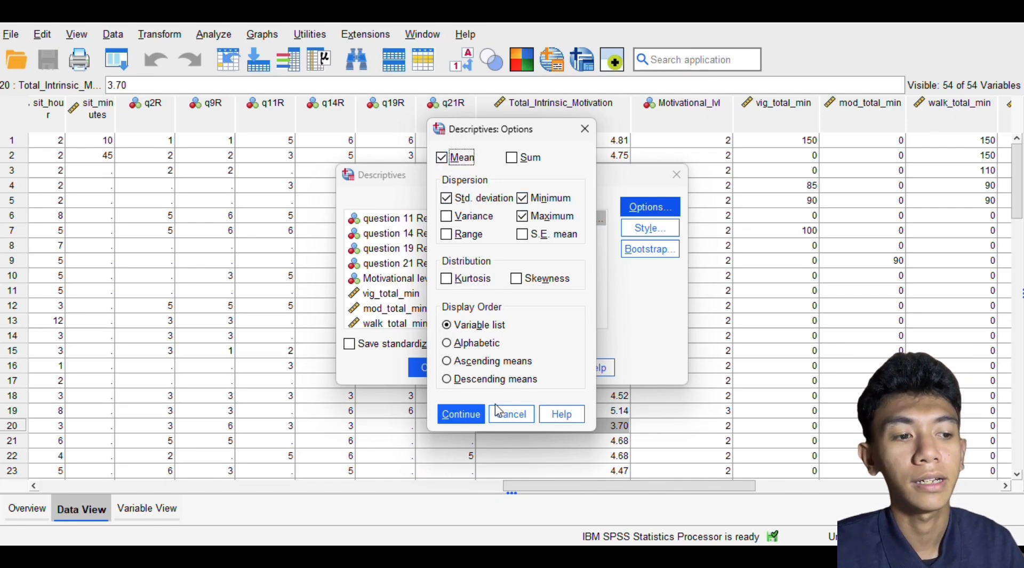
pyautogui.click(460, 415)
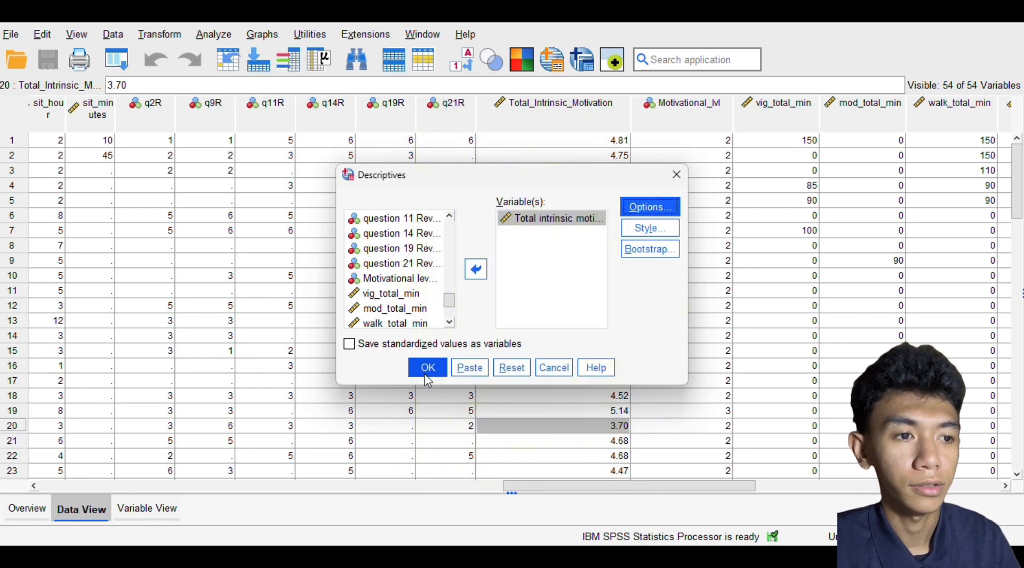
pyautogui.click(676, 175)
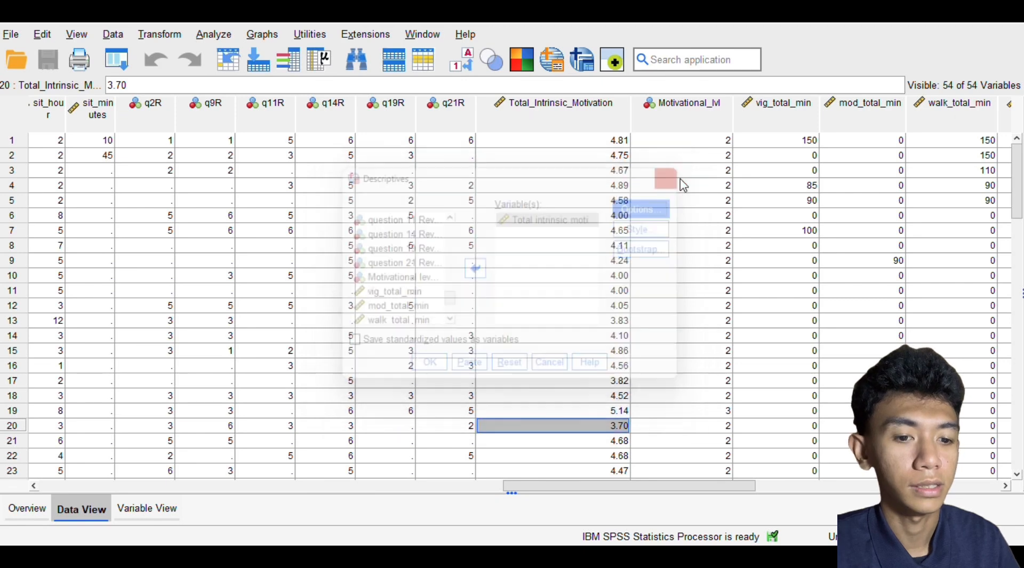
# - Set up an Explore analysis with Total_Intrinsic_Motivation as a dependent variable
pyautogui.click(597, 126)
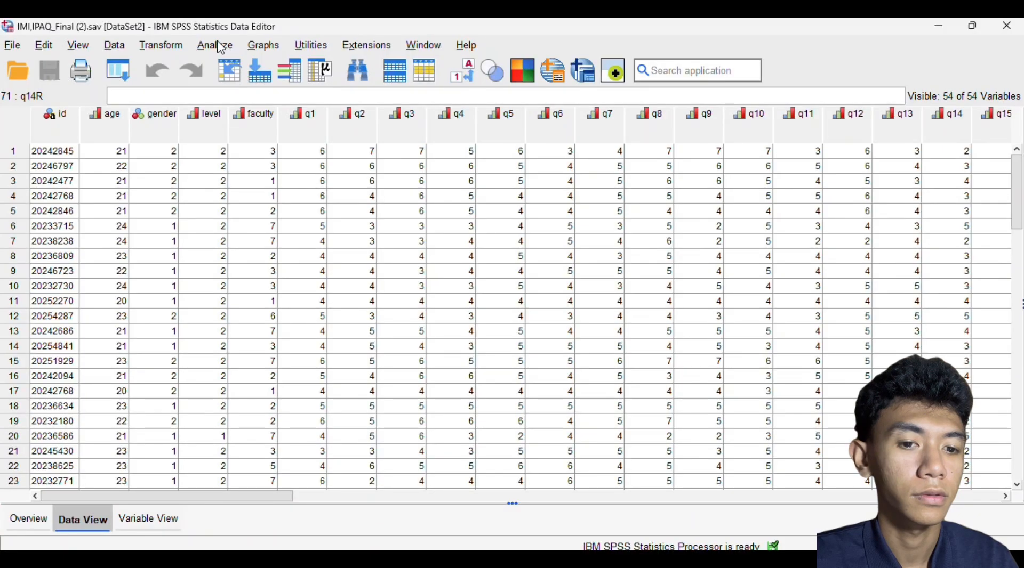
pyautogui.click(214, 45)
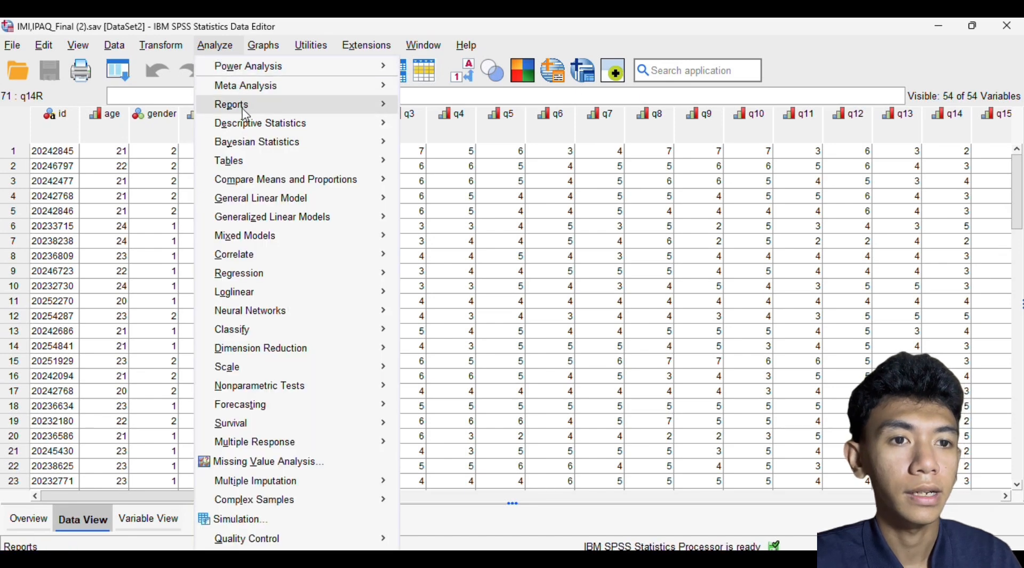
pyautogui.moveTo(250, 124)
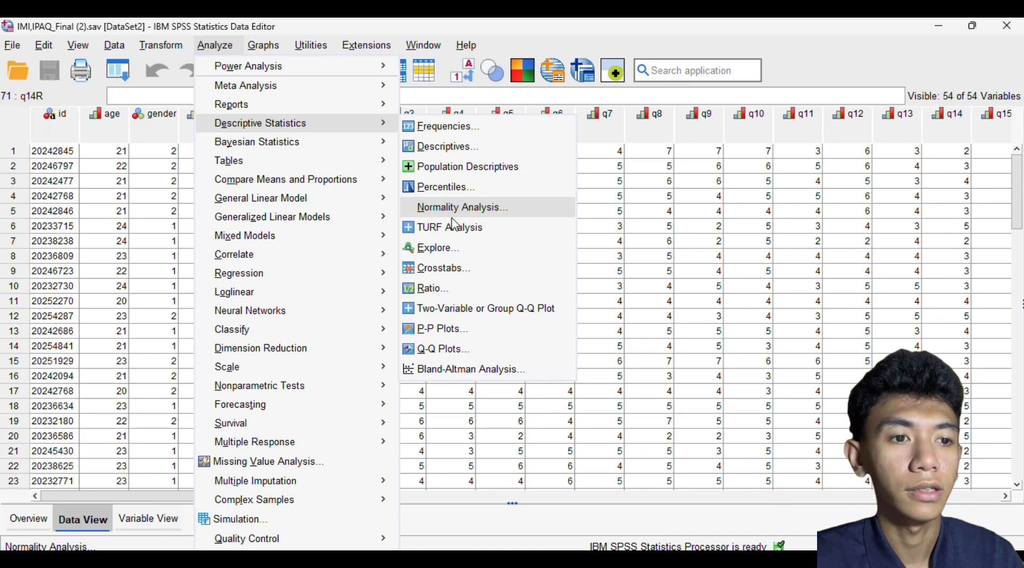
pyautogui.click(467, 251)
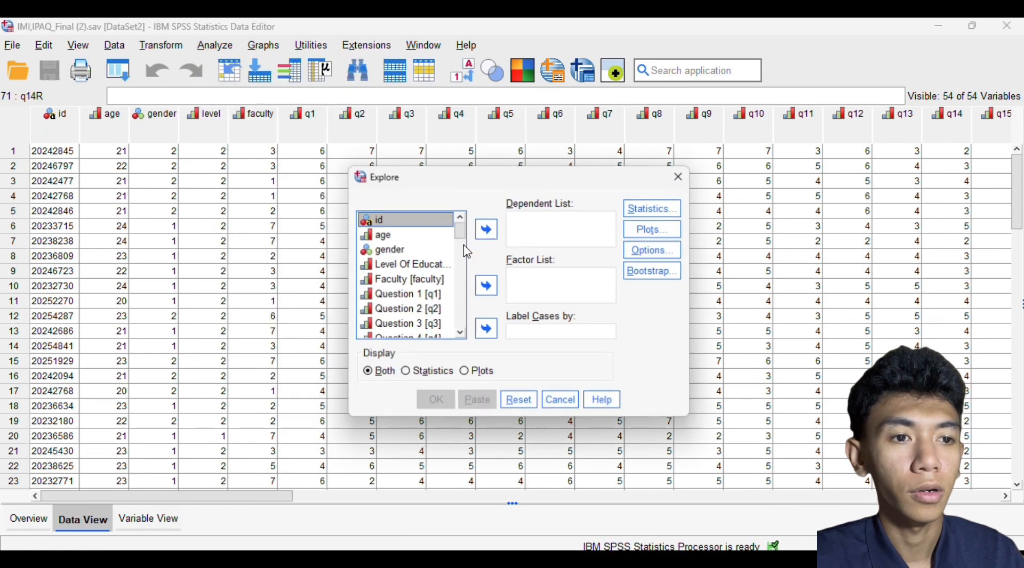
pyautogui.scroll(-5, 405, 264)
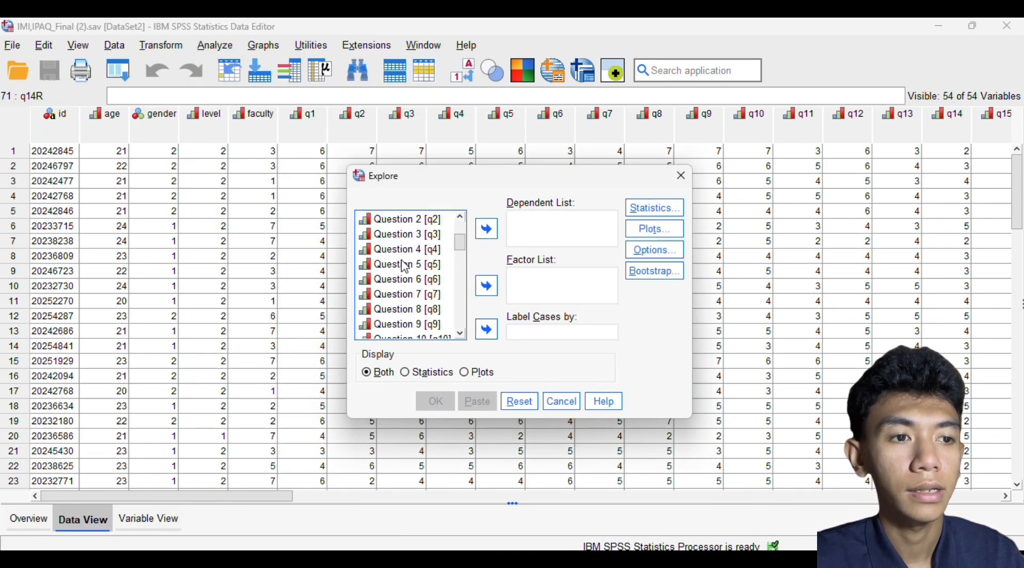
pyautogui.scroll(-5, 397, 260)
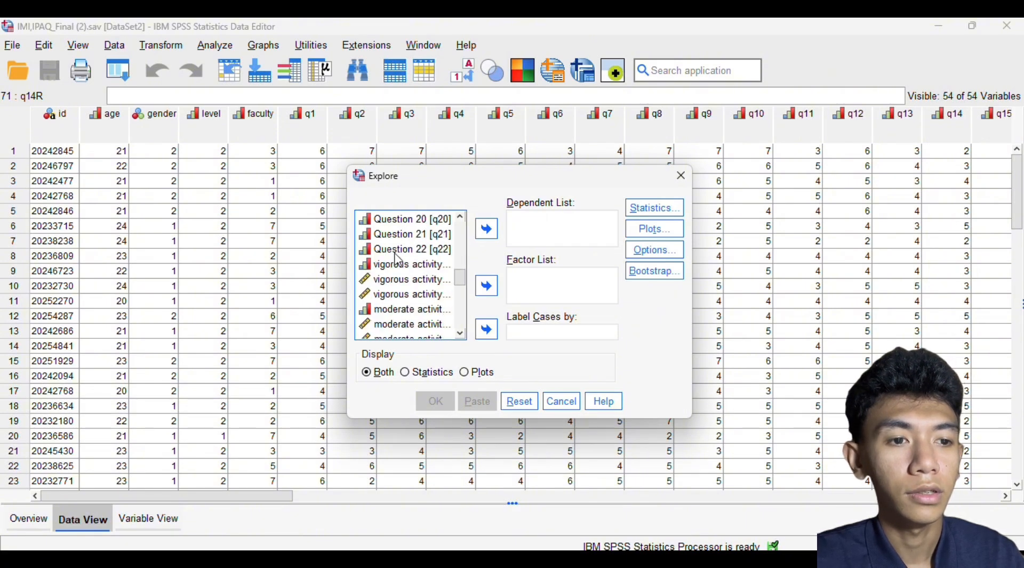
pyautogui.scroll(-1, 397, 259)
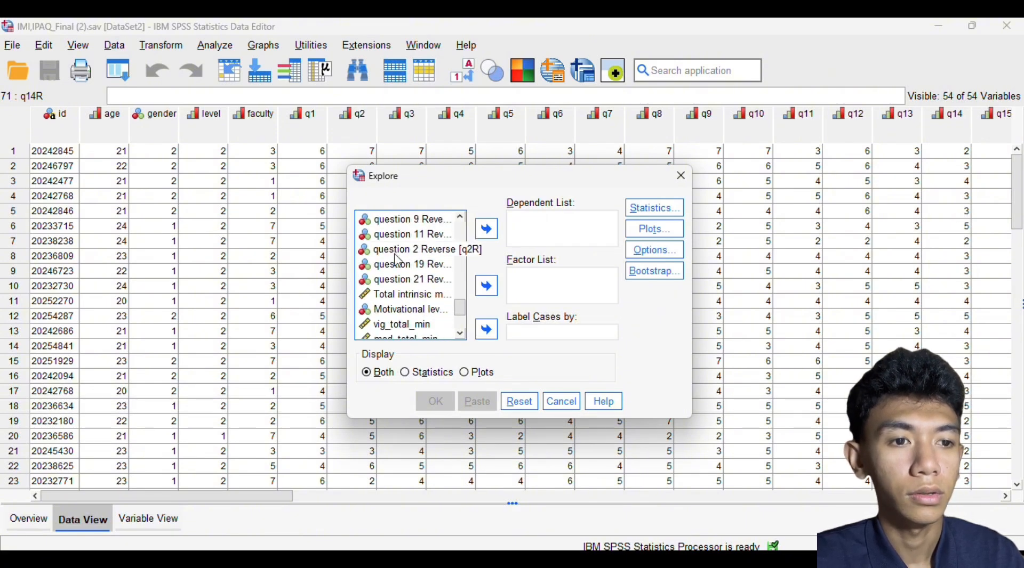
pyautogui.click(402, 295)
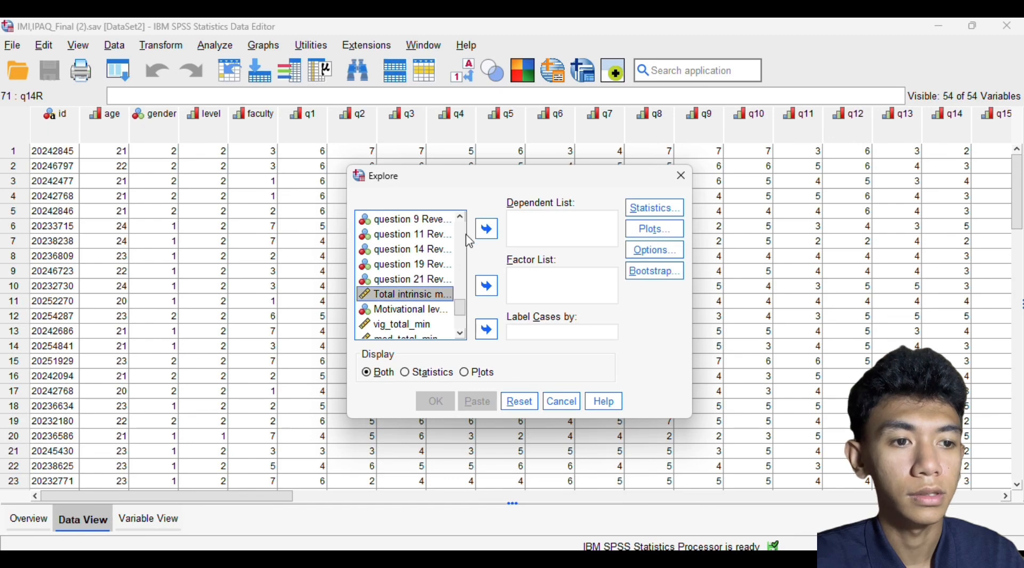
pyautogui.click(486, 229)
# - Add IPAQ_MET_TOTAL to the Explore dependent variables and enable normality plots with tests
pyautogui.scroll(-2, 392, 272)
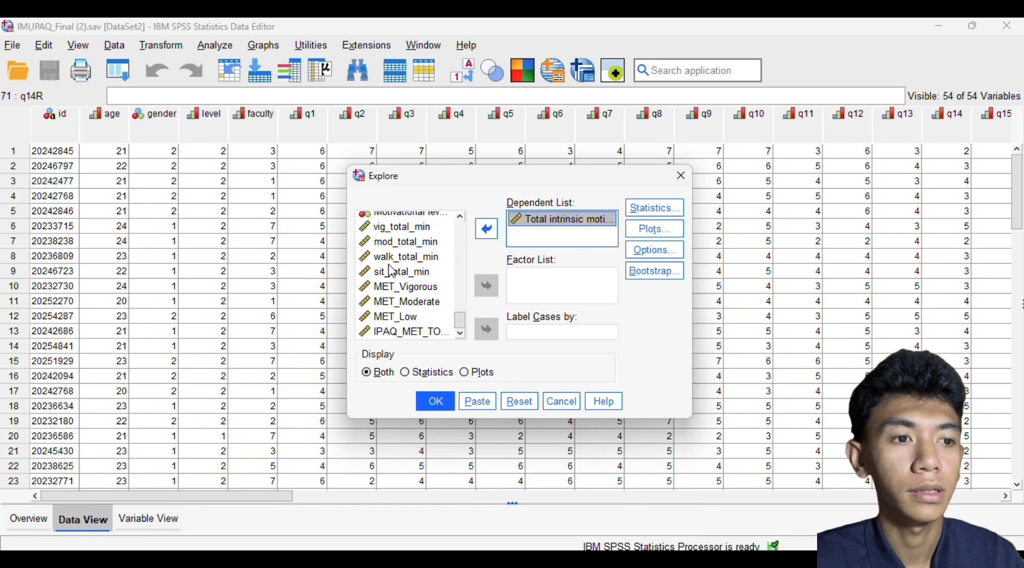
pyautogui.click(402, 333)
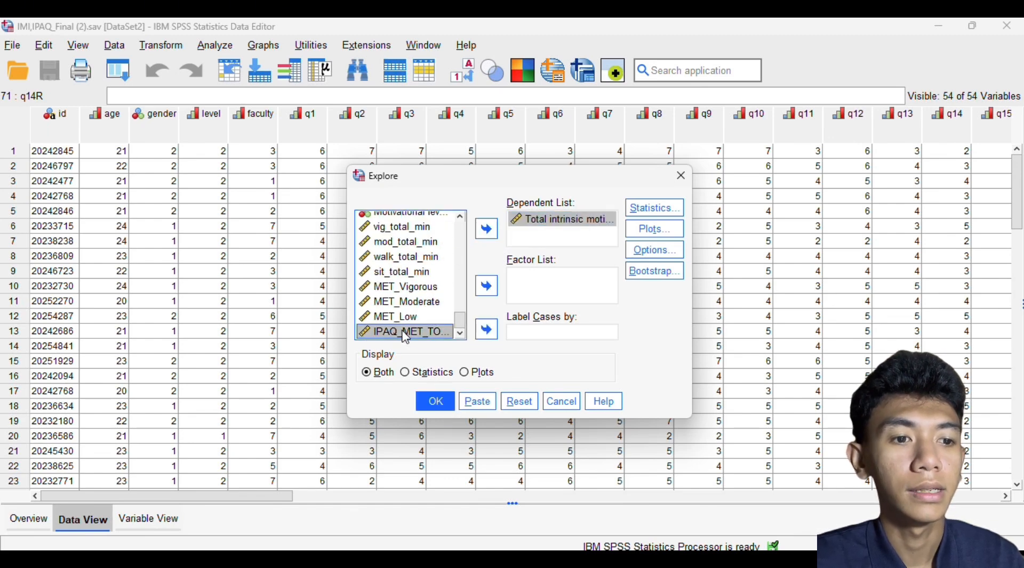
pyautogui.click(486, 229)
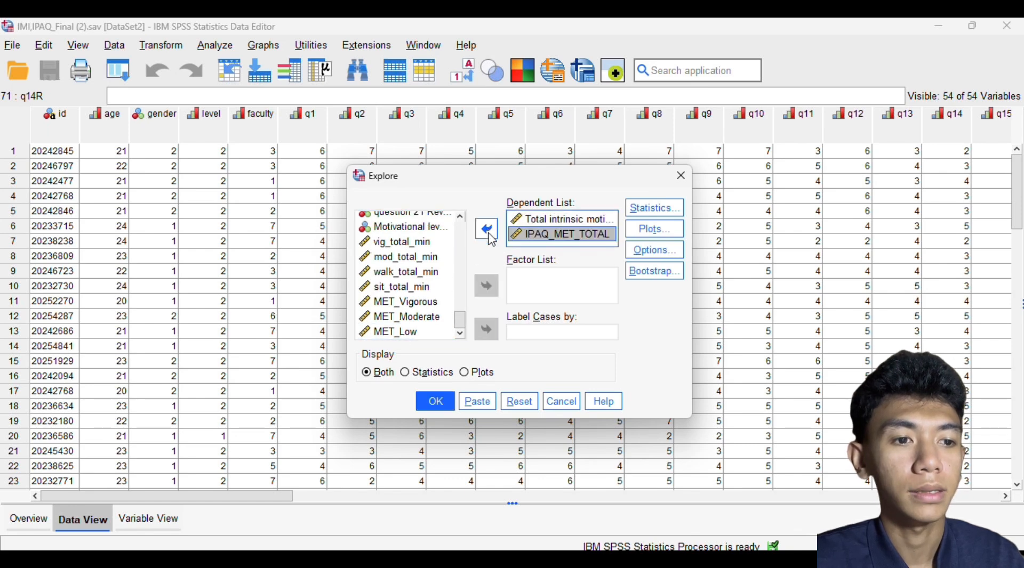
pyautogui.click(655, 230)
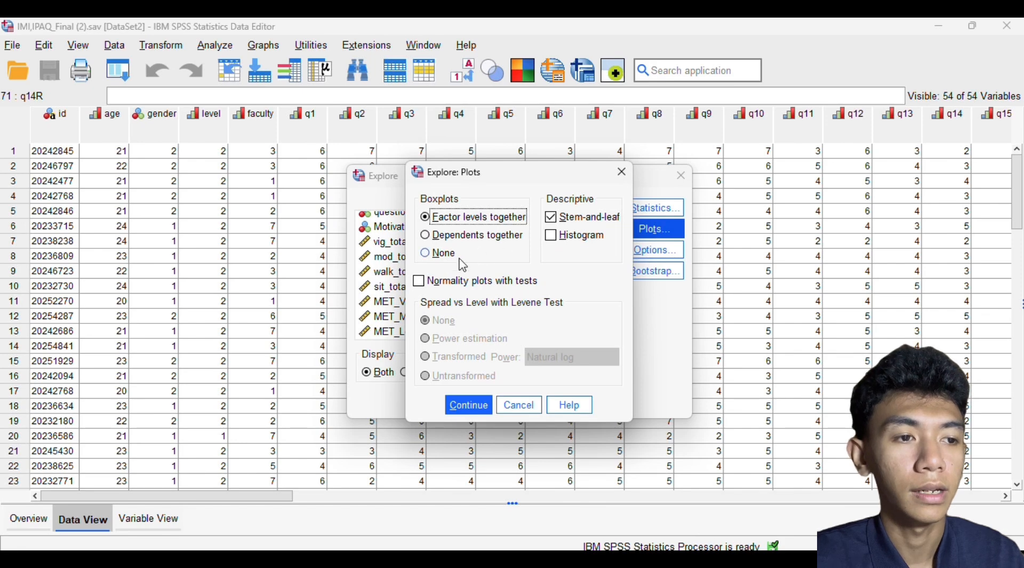
pyautogui.click(425, 286)
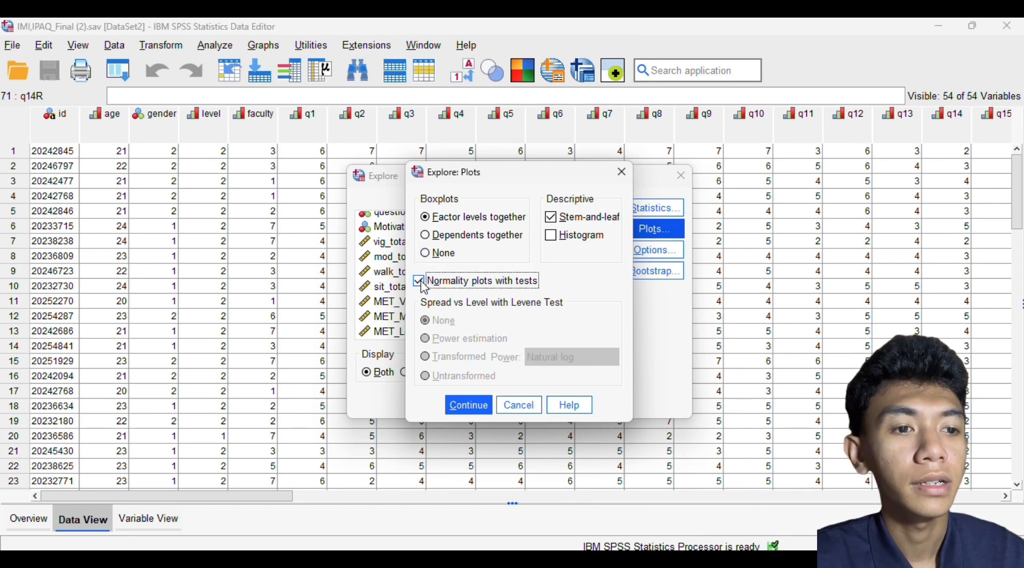
pyautogui.click(454, 406)
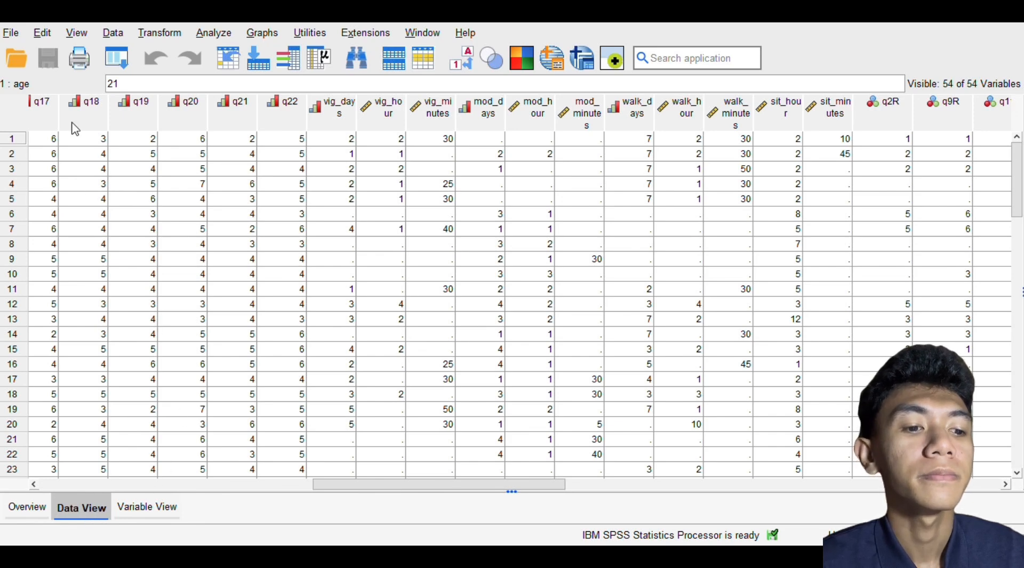
# - Set up a bivariate correlation between Total intrinsic motivation and IPAQ_MET_TOTAL
pyautogui.click(213, 35)
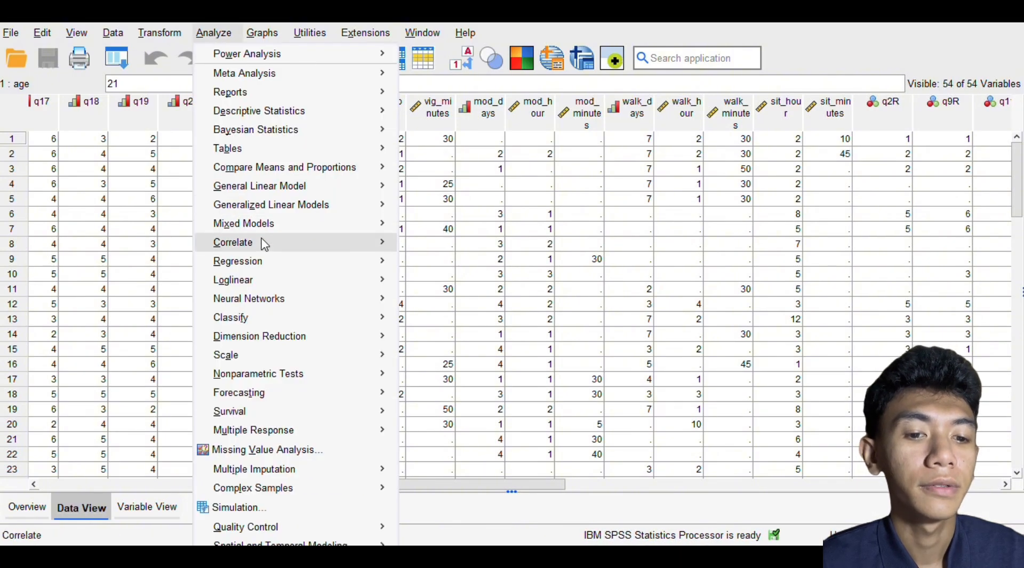
pyautogui.moveTo(263, 243)
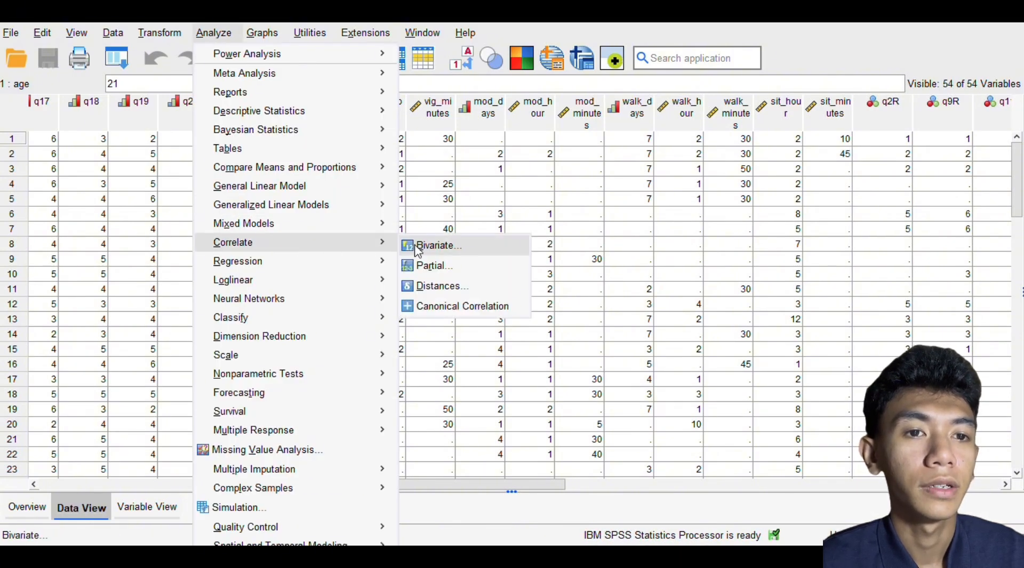
pyautogui.click(440, 246)
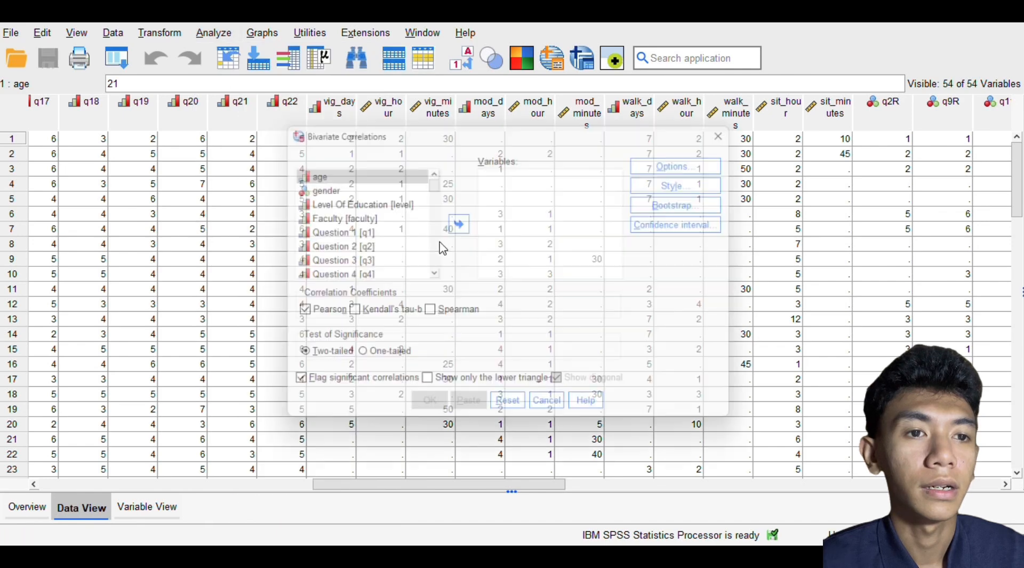
pyautogui.moveTo(433, 182); pyautogui.dragTo(438, 259)
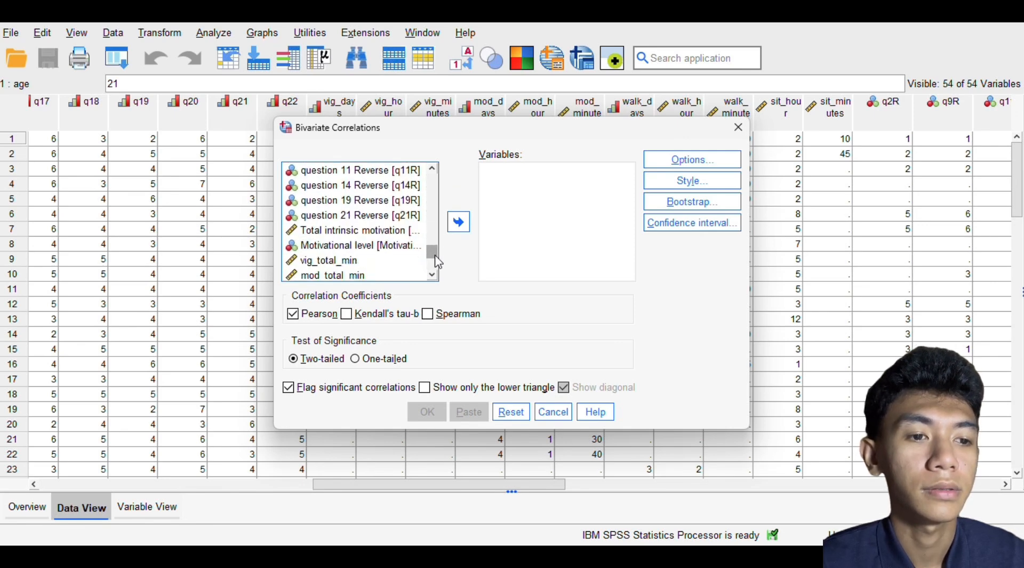
pyautogui.click(375, 233)
pyautogui.doubleClick(376, 232)
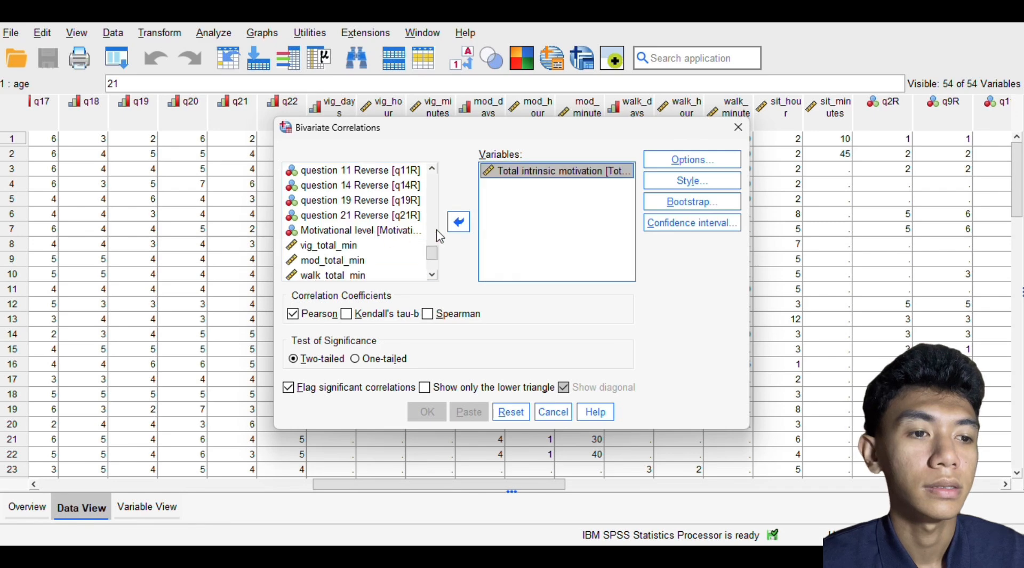
pyautogui.scroll(-2, 362, 240)
pyautogui.doubleClick(367, 274)
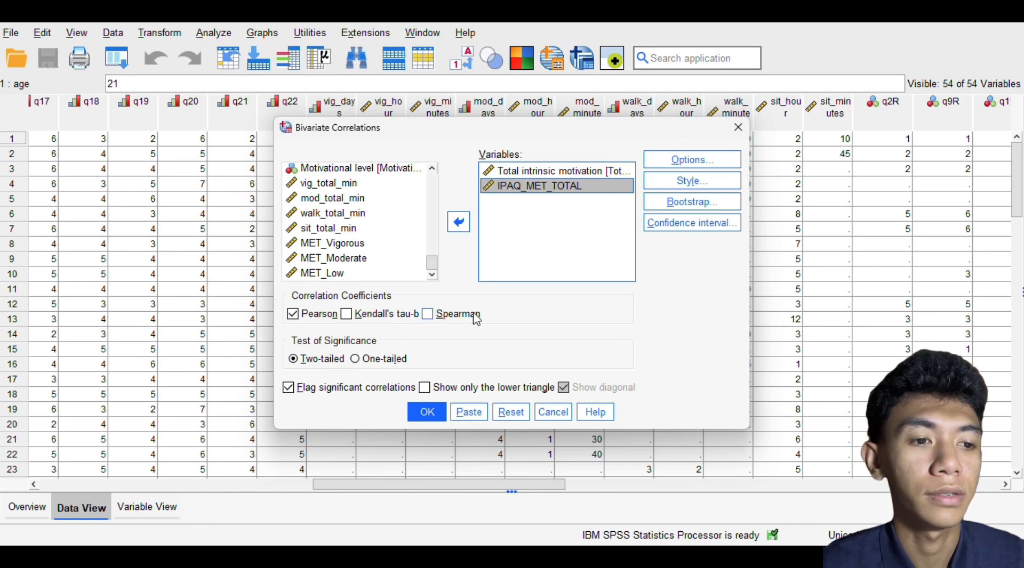
# - Choose Spearman instead of Pearson as the correlation coefficient, run the correlation and show its table in the output
pyautogui.click(427, 317)
pyautogui.click(427, 315)
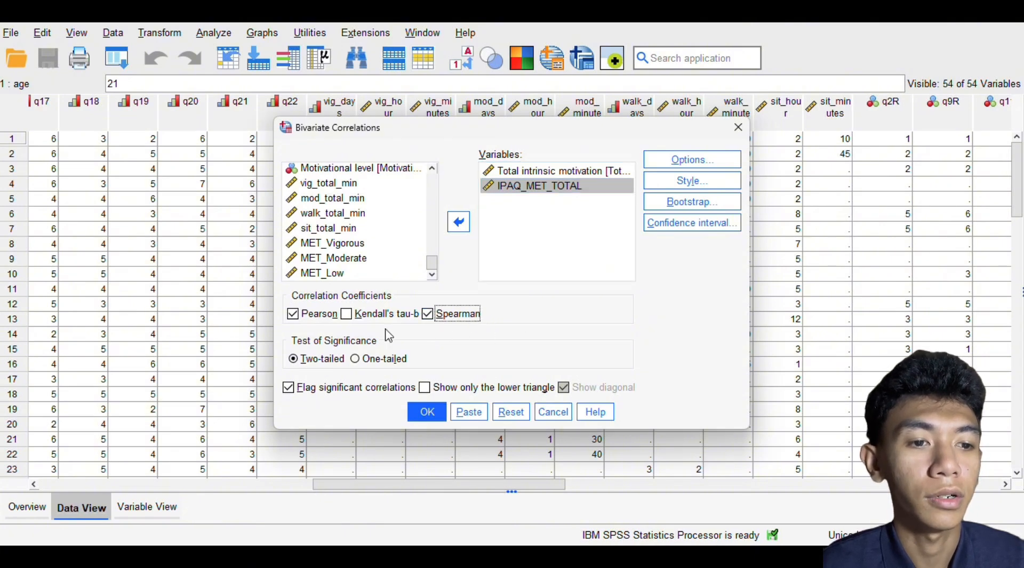
pyautogui.click(293, 315)
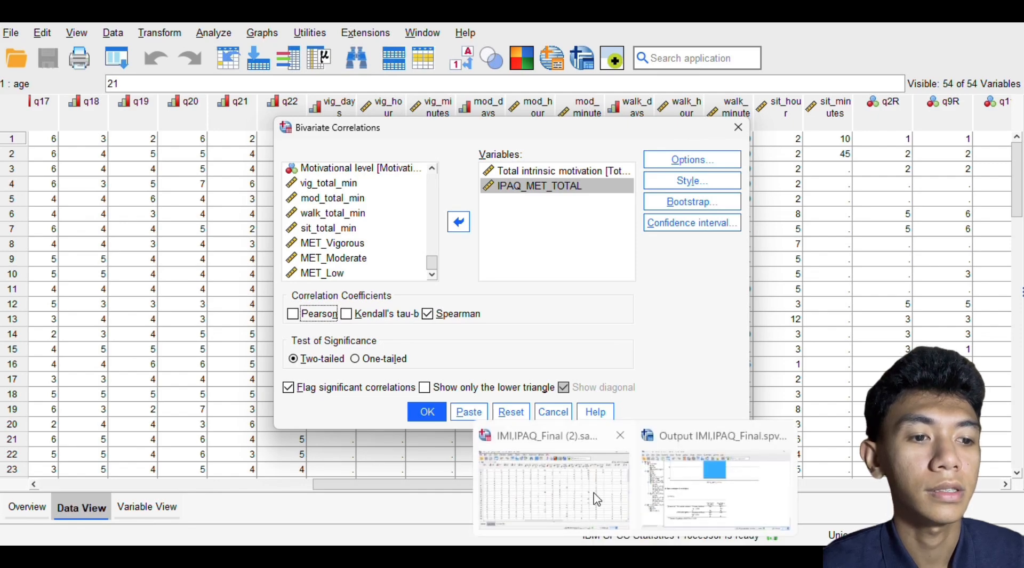
pyautogui.click(716, 496)
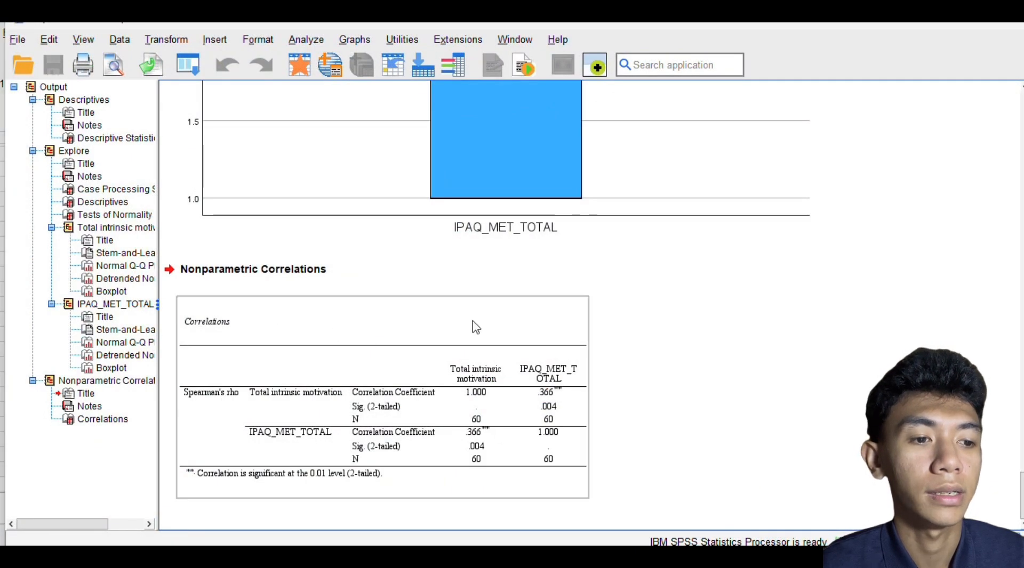